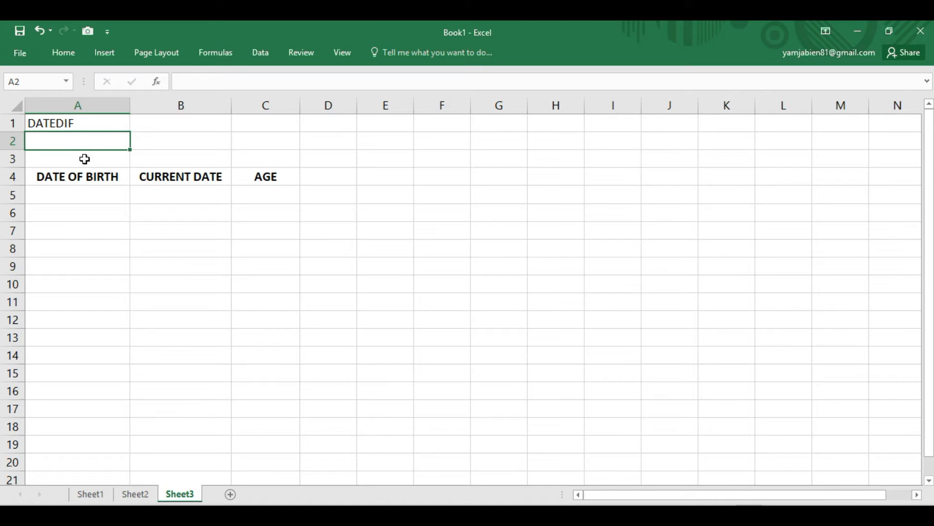
left_click(84, 194)
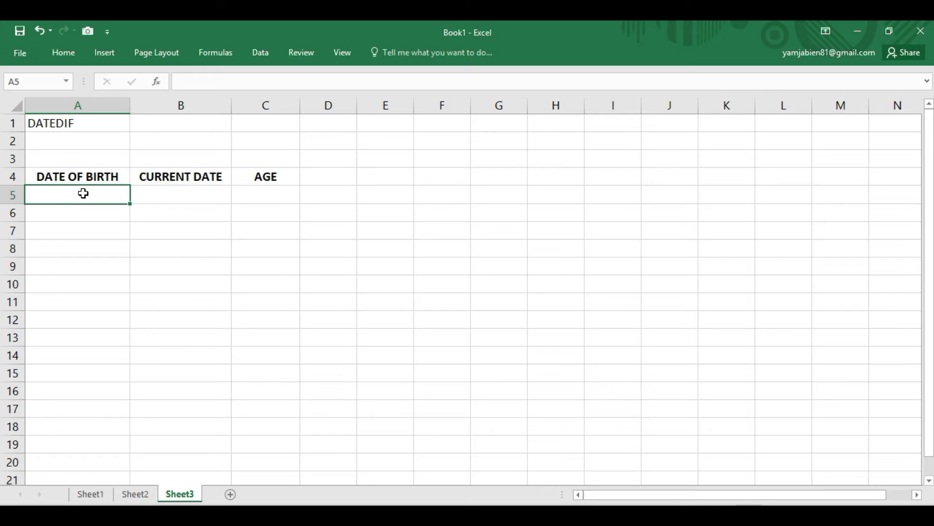
left_click(104, 176)
left_click(159, 176)
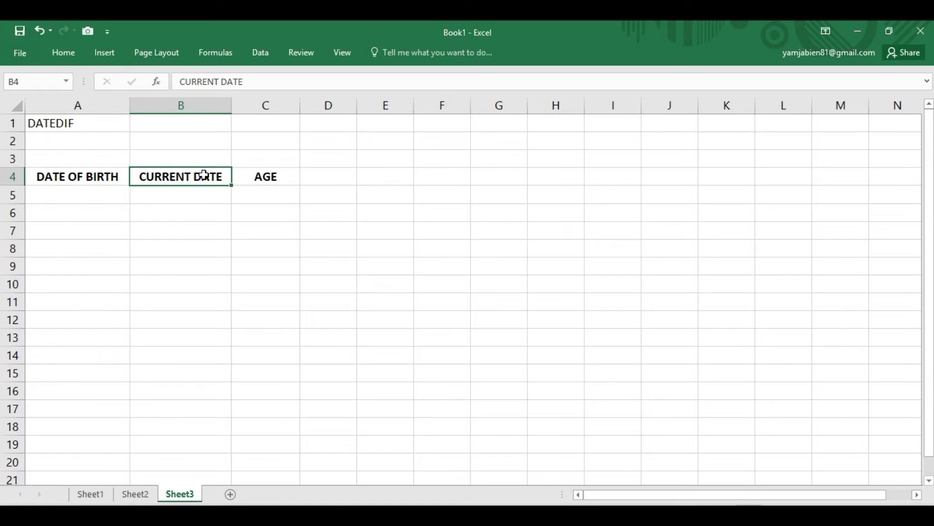
- Enter START OF EMPLOYMENT in cell A5 and make row 5 tall enough for two lines of text
left_click(68, 198)
type("S")
key("BackSpace")
type("EM")
key("BackSpace")
key("BackSpace")
type("ST")
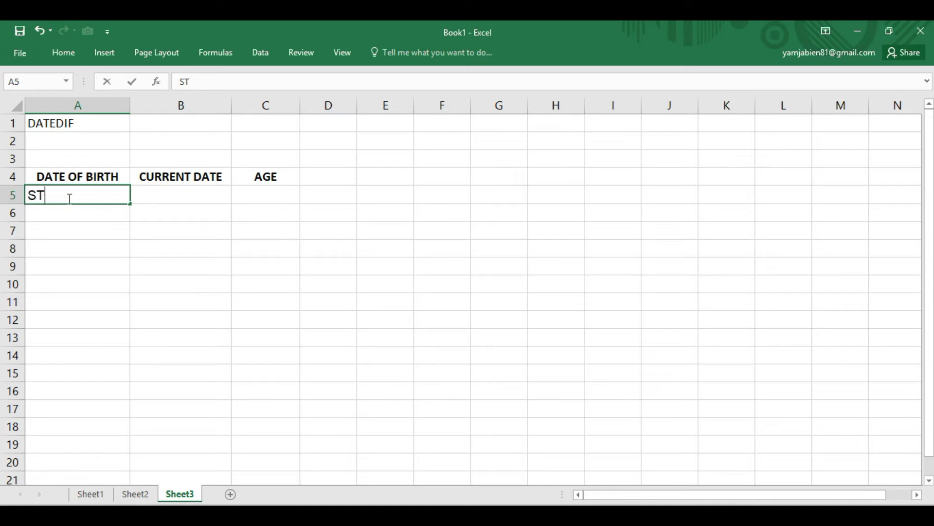
type("ART OF EMPLOYMENT")
key("Tab")
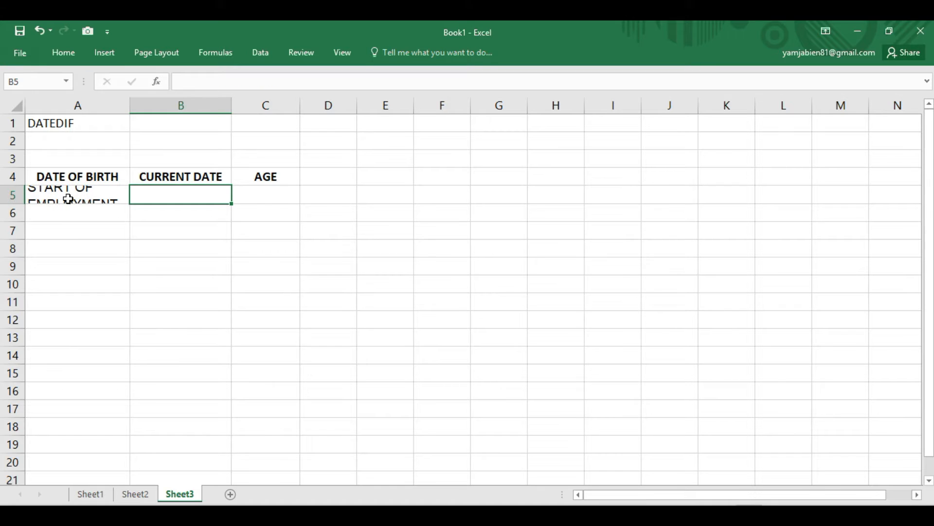
left_click_drag(13, 204, 12, 219)
- Enter DATE OF RESIGNATION in cell B5 and fit column B's width to the text
double_click(159, 207)
type("DATE")
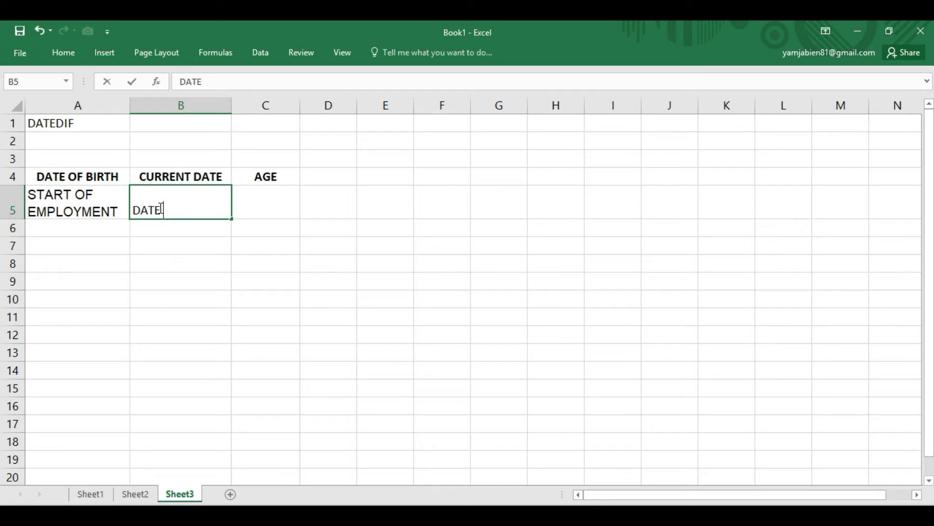
type(" OF REG")
key("BackSpace")
type("SIGNATION")
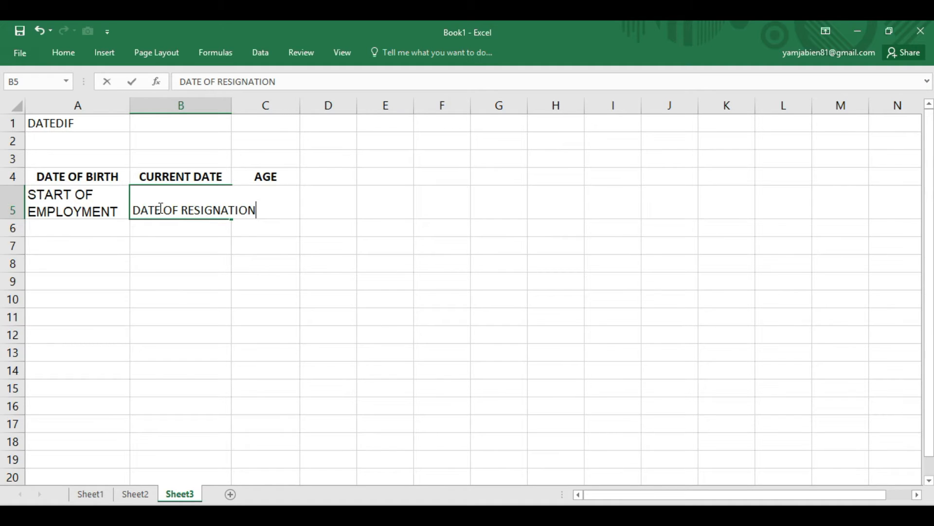
key("Return")
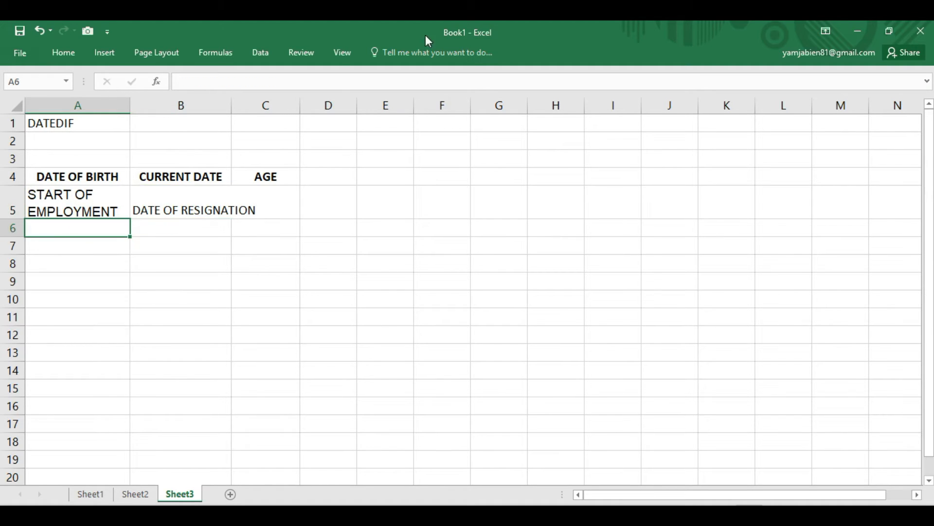
double_click(231, 105)
left_click(232, 232)
left_click(83, 235)
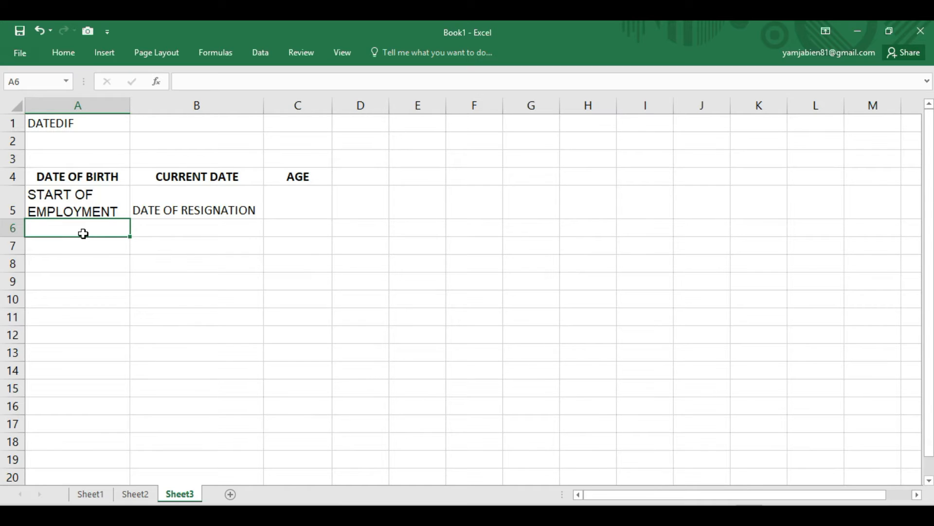
- Enter LENGTH OF SERVICE in cell C5 and widen column C to fit the text
left_click(282, 198)
type("LENGT")
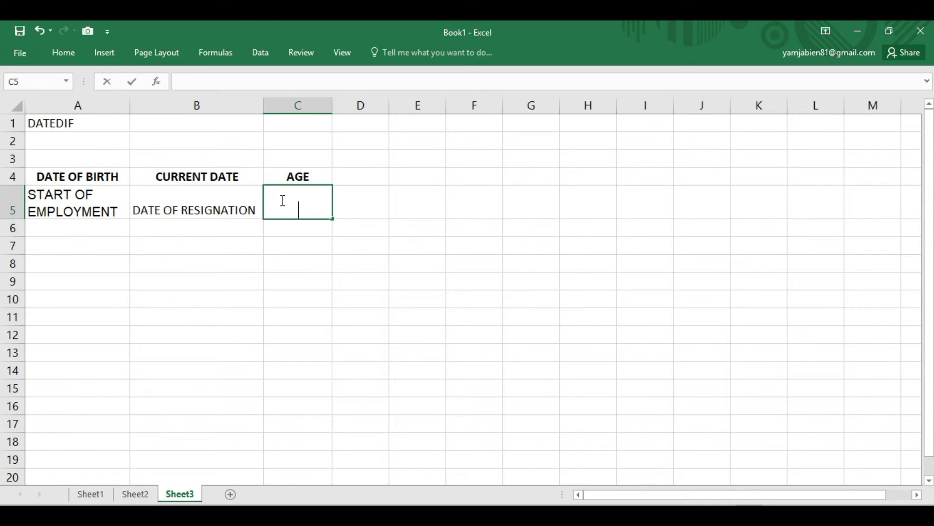
type("H OF SERVICE")
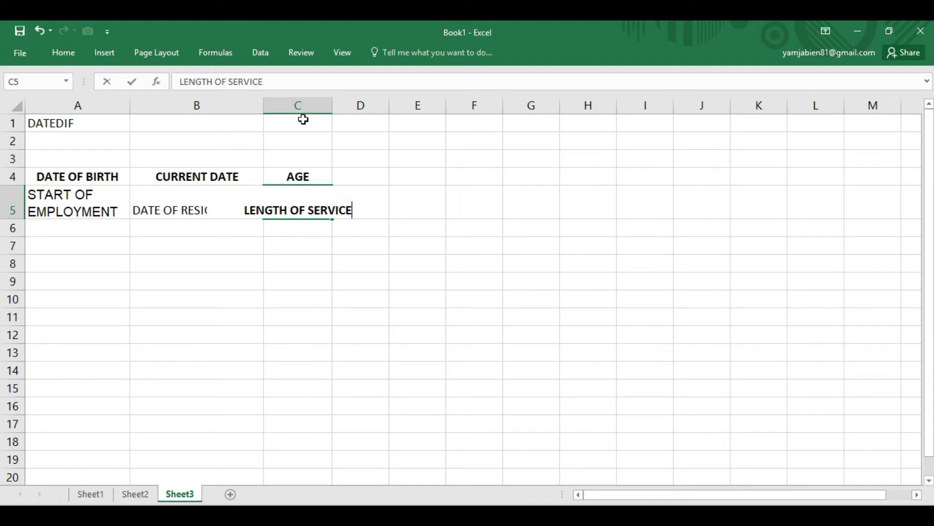
key("Return")
left_click_drag(332, 106, 375, 107)
left_click(359, 122)
key("Down")
key("Down")
key("Down")
- Enter START OF LOAN in cell A6 beneath the START OF EMPLOYMENT label
left_click(66, 226)
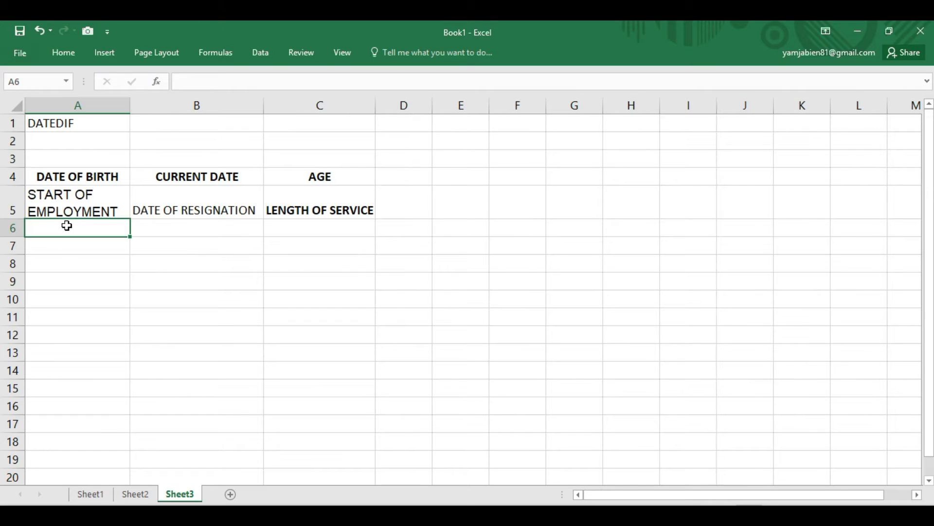
type("START OF")
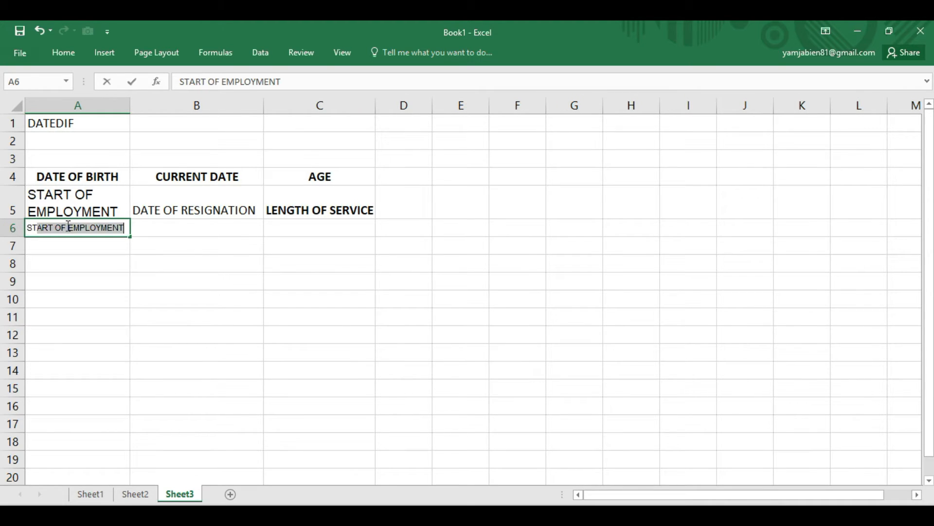
type(" LOAN")
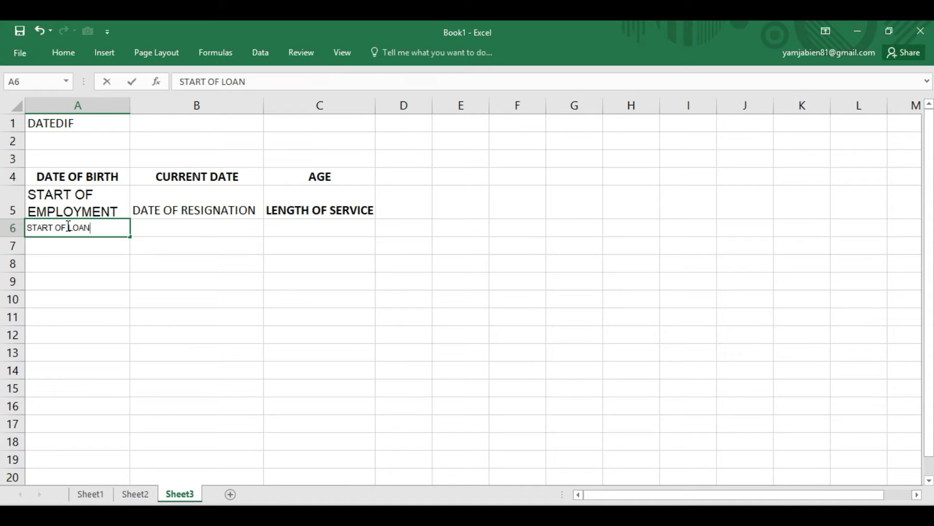
key("Tab")
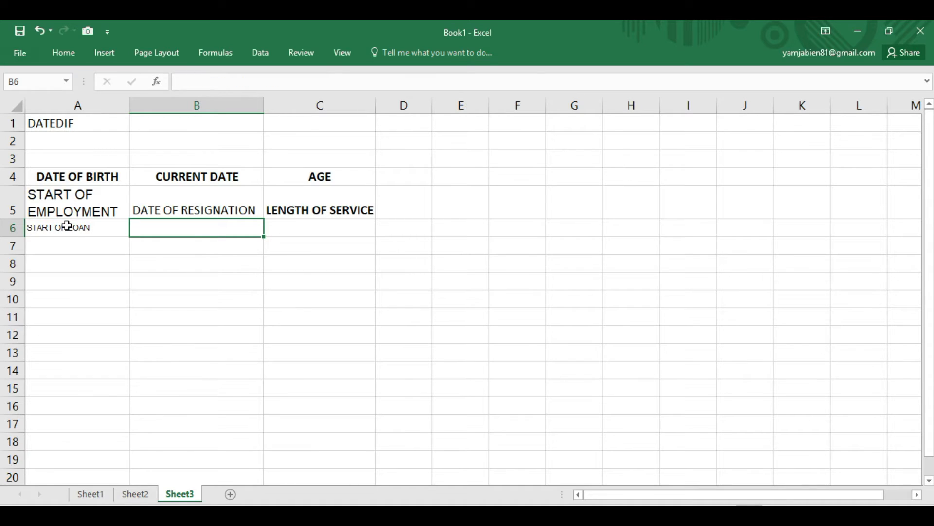
- Enter CURRENT DATE in cell B6 beneath the DATE OF RESIGNATION label
type("DA")
key("BackSpace")
key("BackSpace")
key("BackSpace")
type("CURE")
key("BackSpace")
type("RENT O")
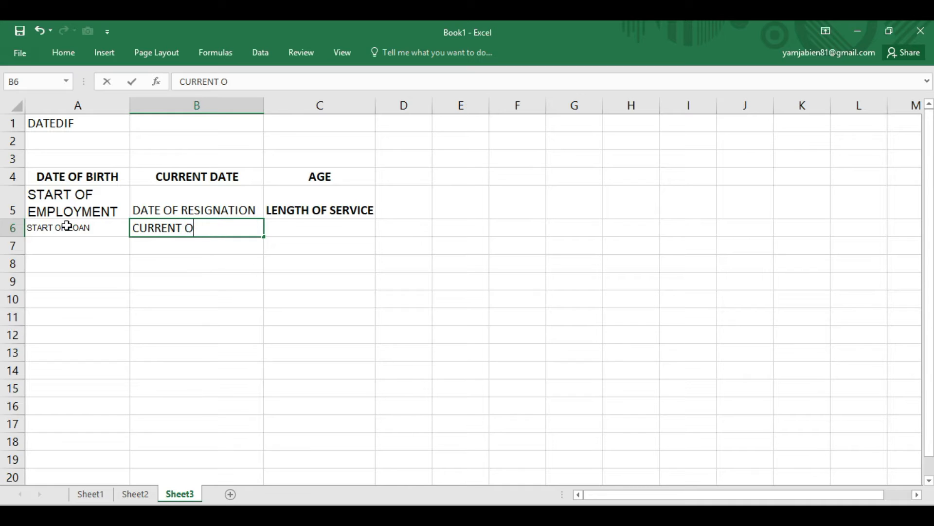
type("F DATE")
key("BackSpace")
key("BackSpace")
key("BackSpace")
key("BackSpace")
key("BackSpace")
key("BackSpace")
key("BackSpace")
key("BackSpace")
type("DATE")
key("Tab")
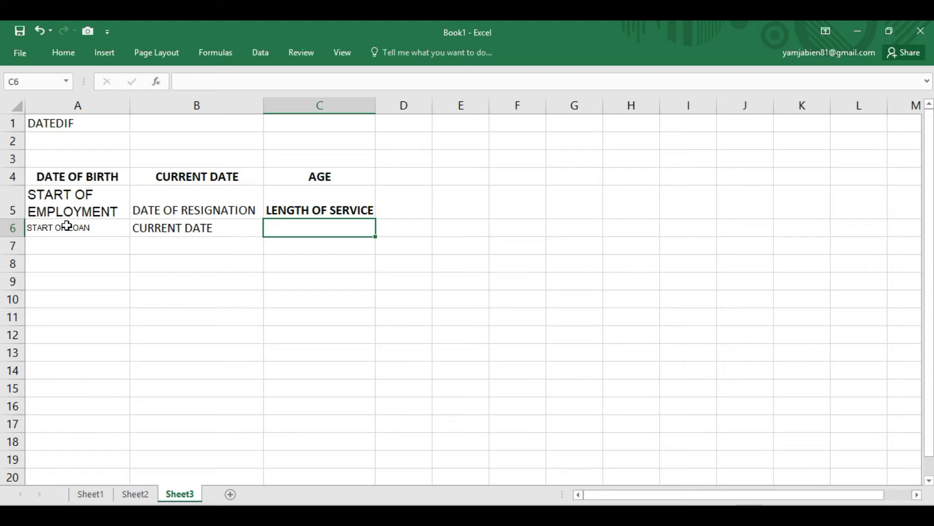
- Enter YEAR IN DEFAULT in cell C6 beneath the LENGTH OF SERVICE label
type("YEAR IN DE")
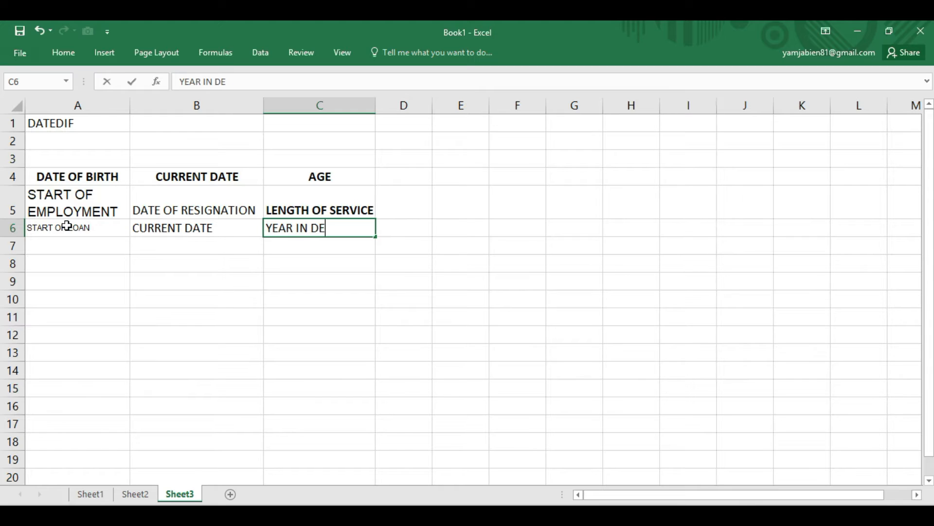
type("FAULT")
key("Return")
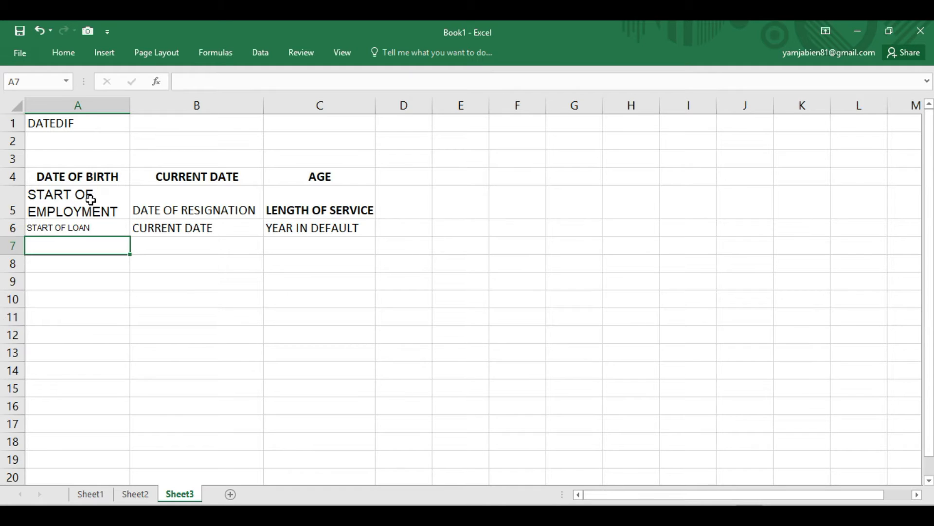
- Set the font size of rows 4 to 6 to 8
left_click(111, 198)
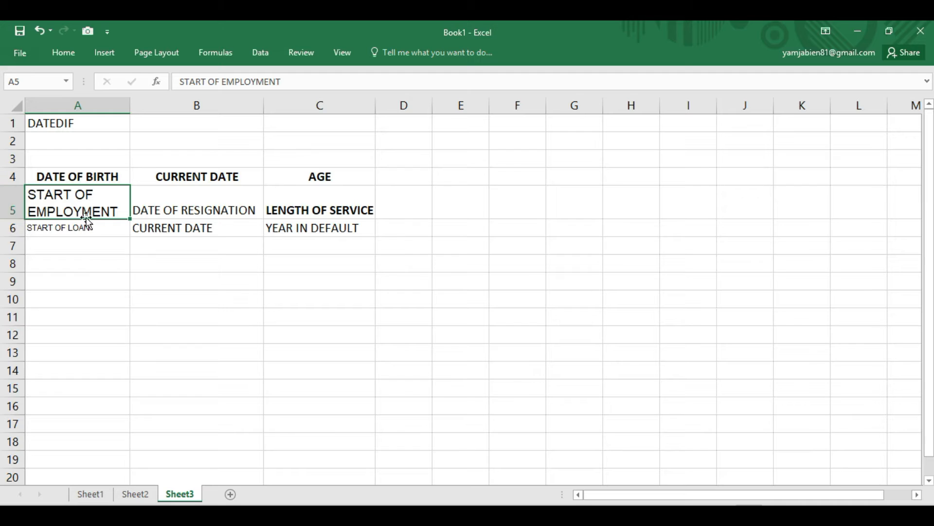
left_click(61, 232)
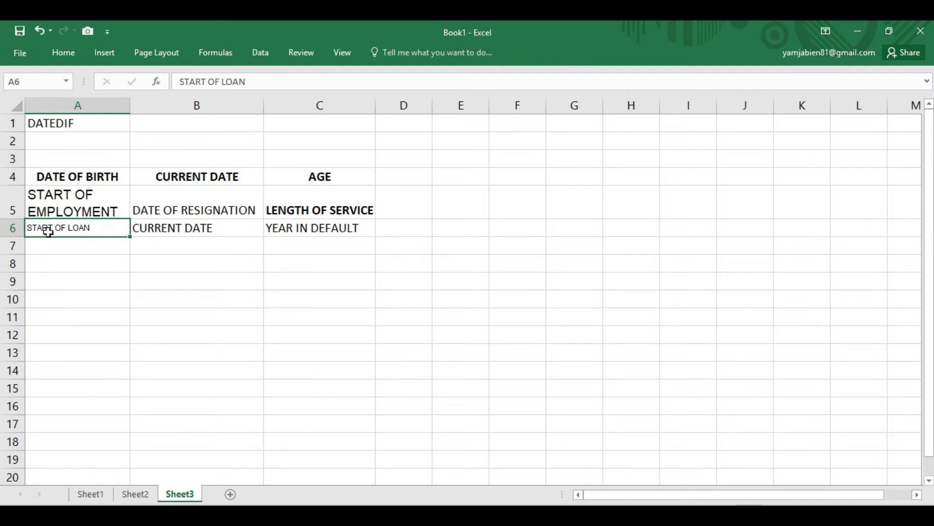
left_click_drag(15, 227, 16, 178)
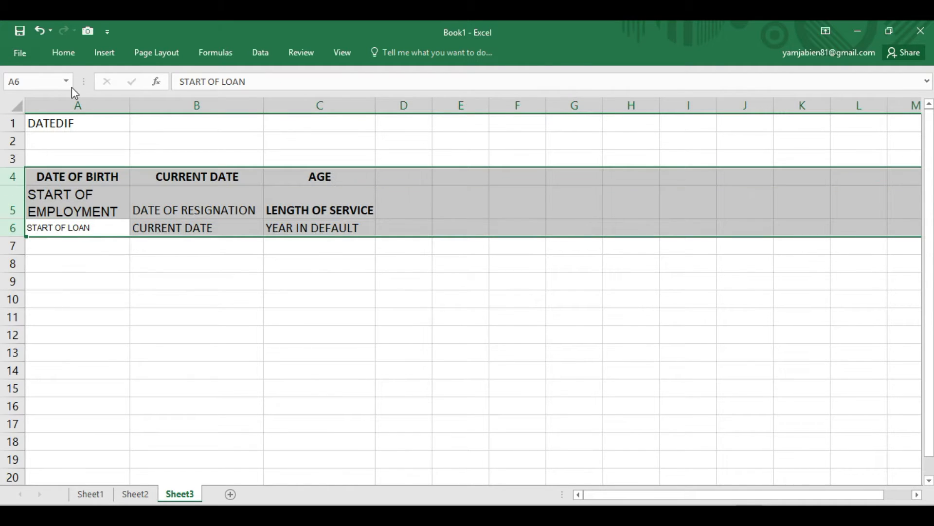
left_click(67, 52)
left_click(202, 77)
type("8")
key("Return")
left_click(226, 313)
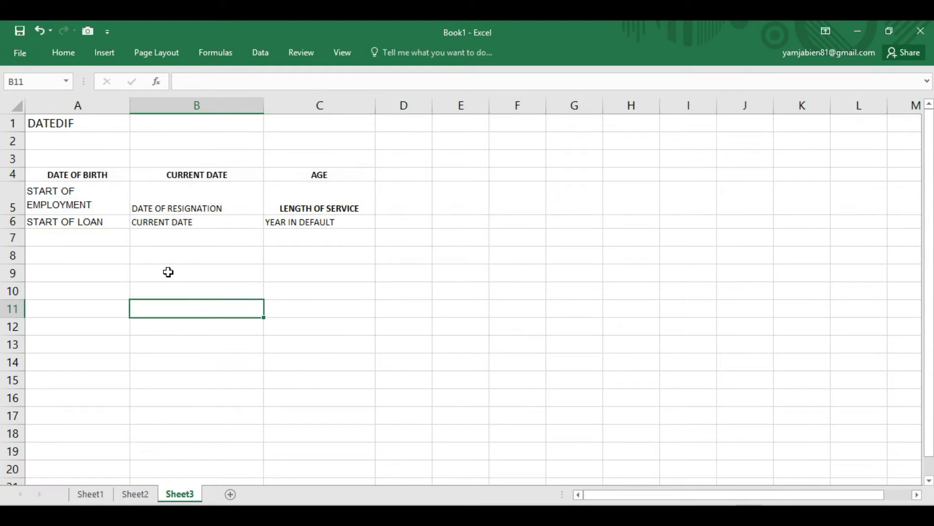
- Left-align the AGE, LENGTH OF SERVICE and YEAR IN DEFAULT labels in cells C4:C6
left_click_drag(318, 178, 317, 217)
left_click(63, 53)
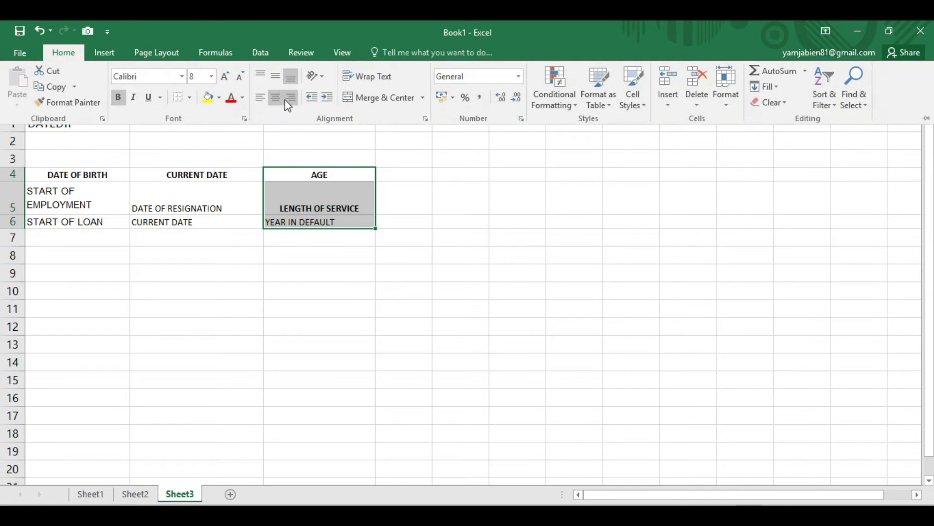
left_click(274, 96)
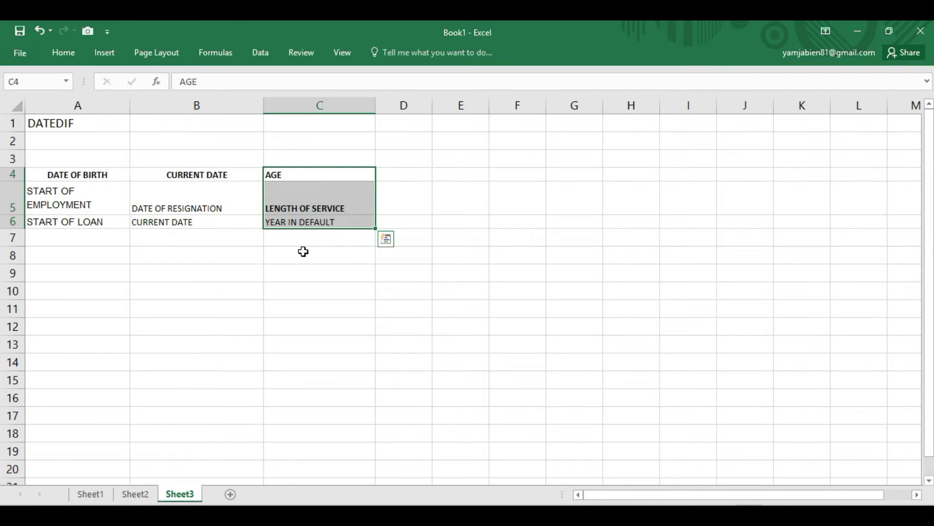
left_click(297, 208)
left_click(292, 256)
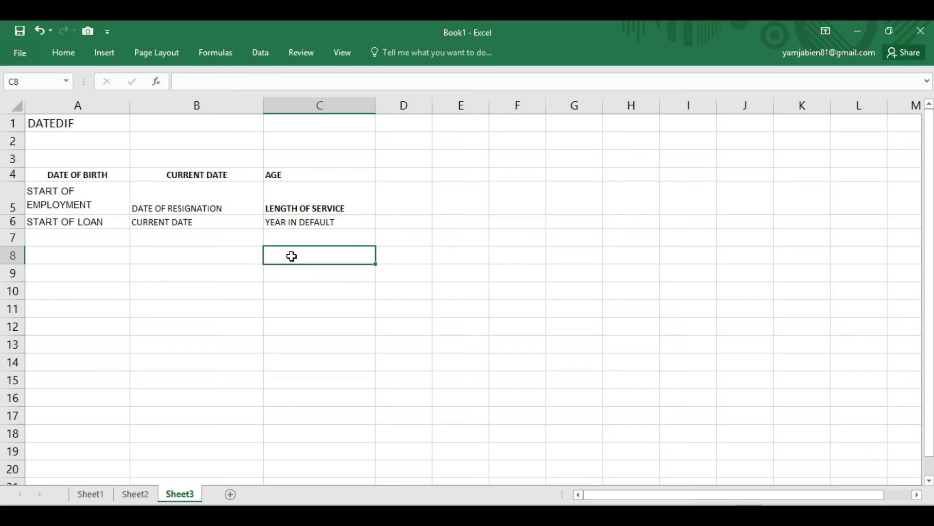
left_click(314, 225)
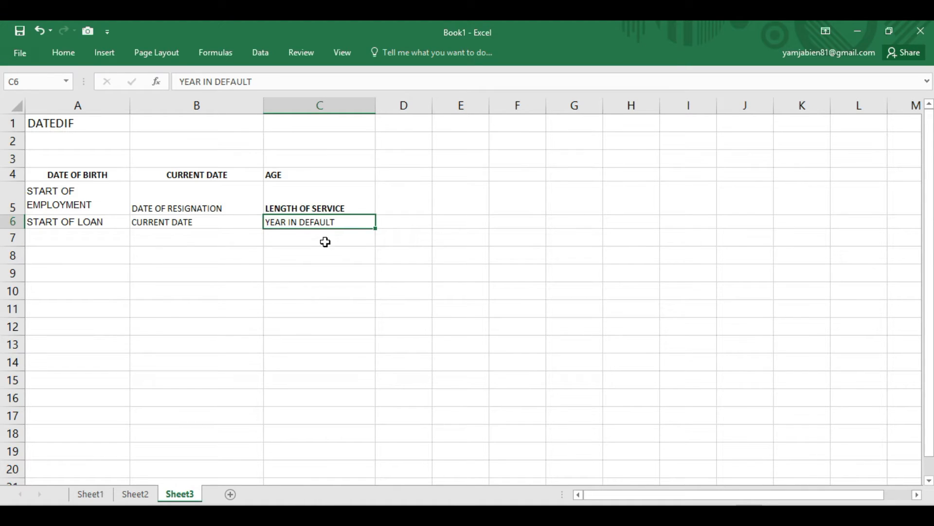
- Replace the sample labels with a single heading row in row 3: START DATE, CURRENT DATE and AGE
left_click(65, 174)
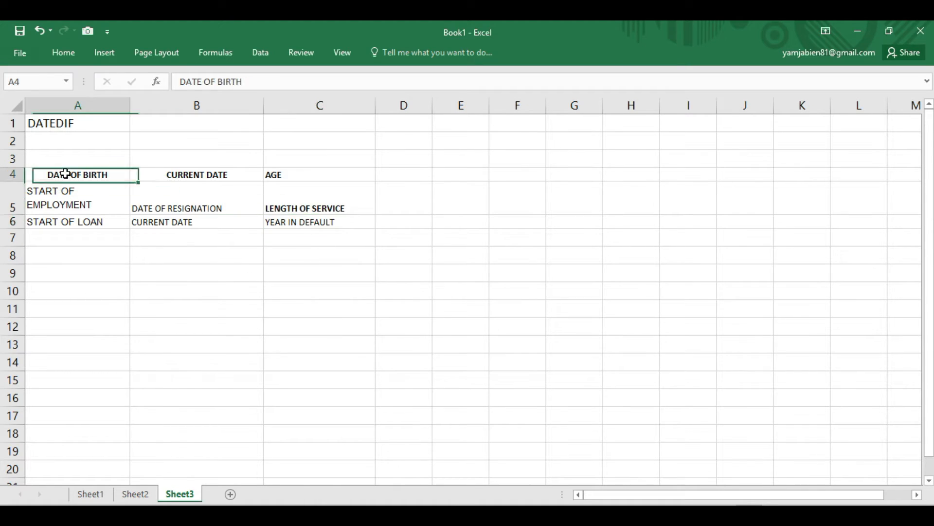
left_click(64, 53)
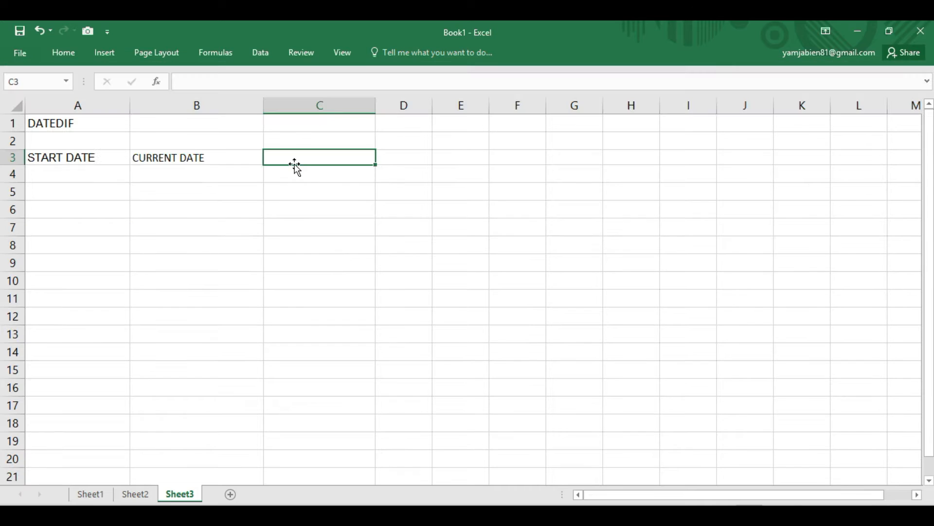
type("AGE")
key("Return")
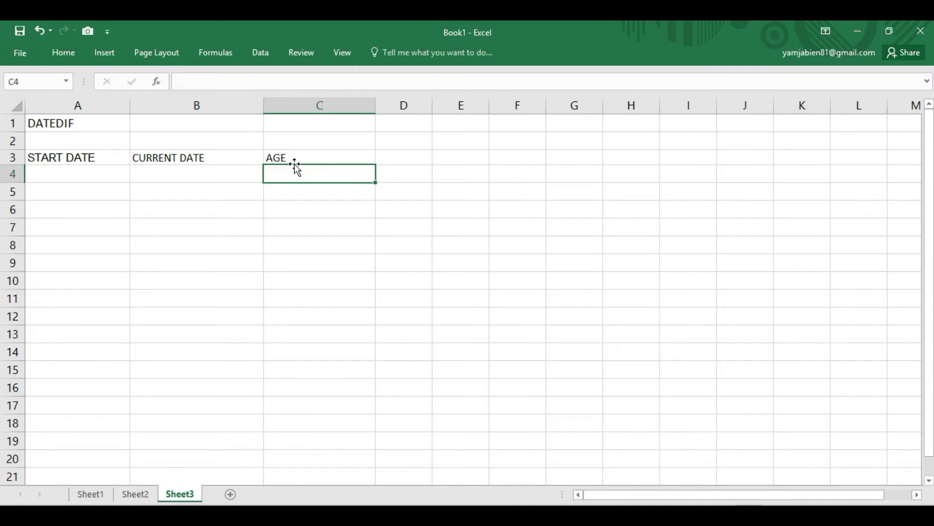
- Enter 1/21/2001 as the start date in cell A4
left_click(95, 180)
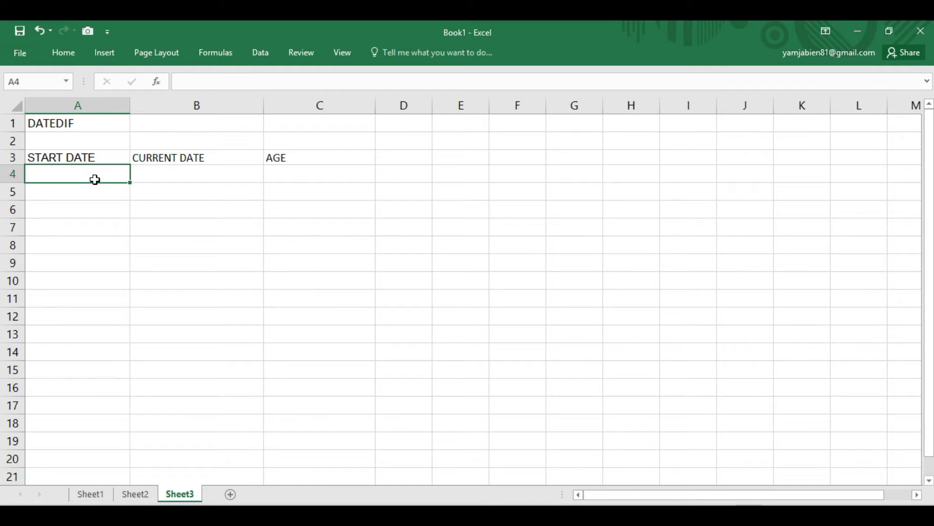
type("8")
key("BackSpace")
type("1/21/20")
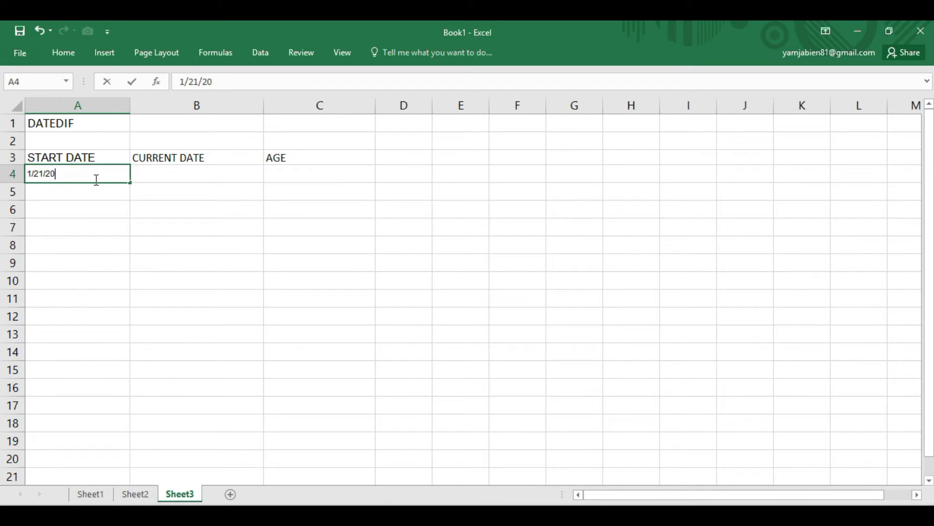
type("01")
key("Return")
- Enter 8/21/2019 as the current date in cell B4
left_click(141, 176)
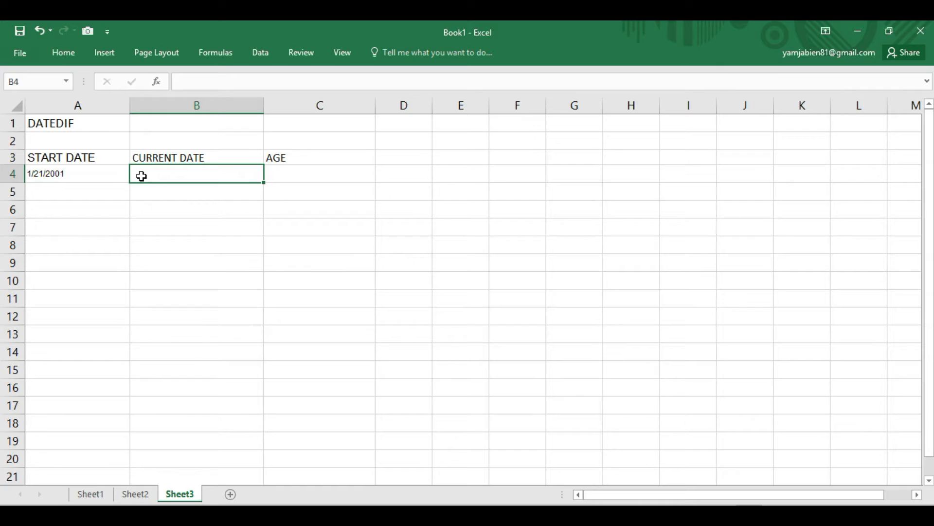
type("8/21/2019")
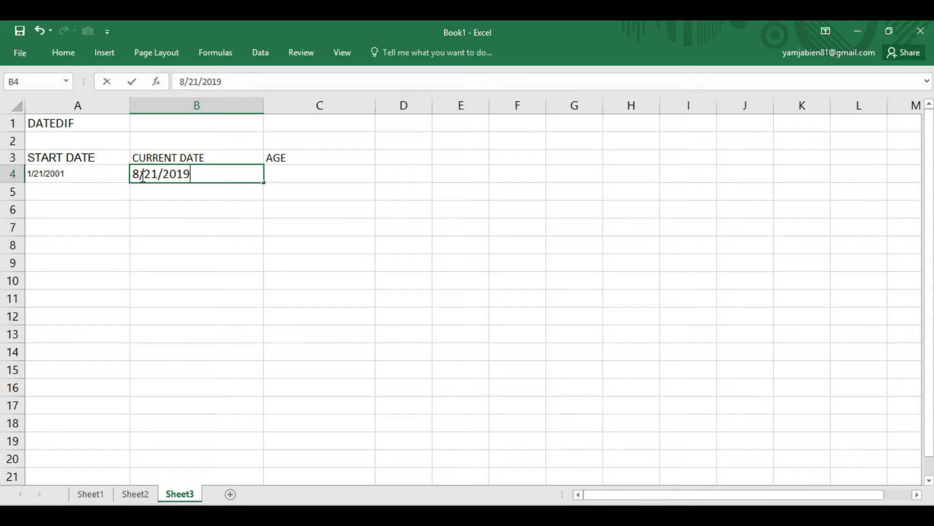
key("Tab")
left_click(115, 179)
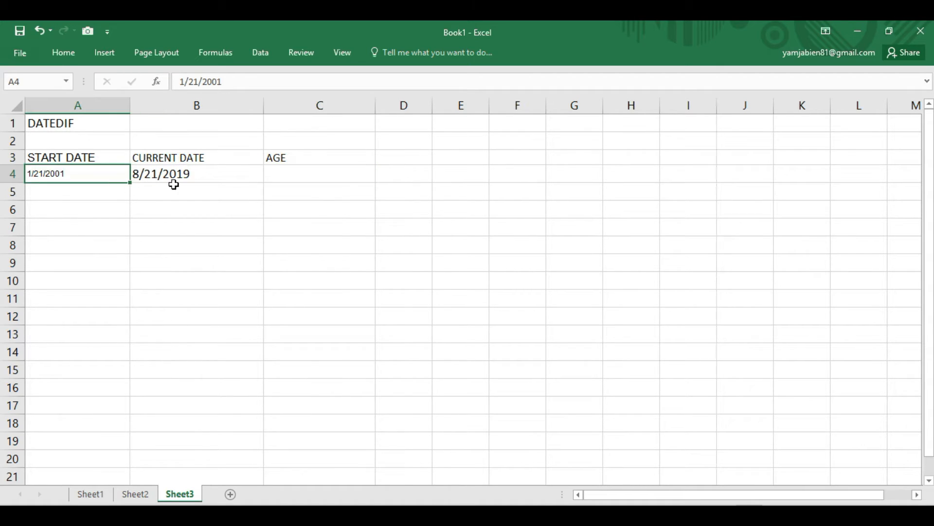
- Begin the formula =DATEDIF( in the AGE cell C4, entering the opening parenthesis with the On-Screen Keyboard
left_click(292, 174)
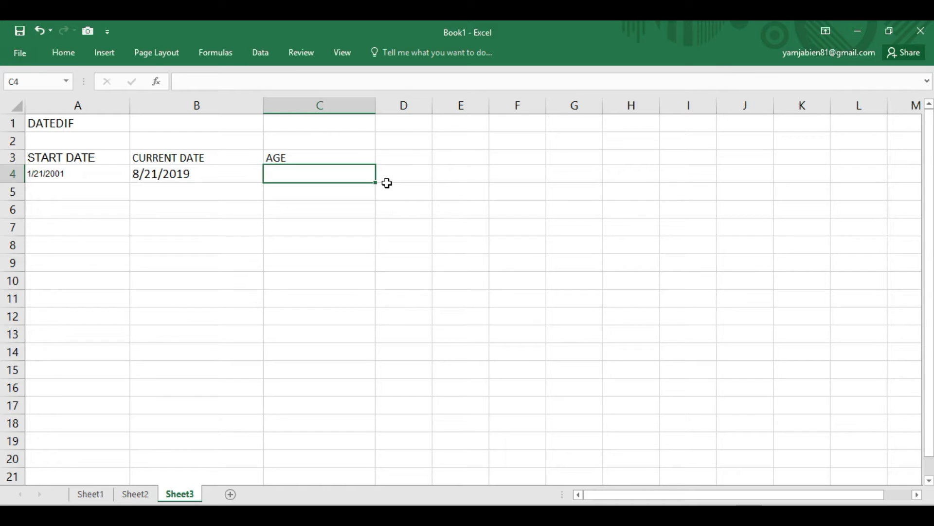
type("=DATEDIF")
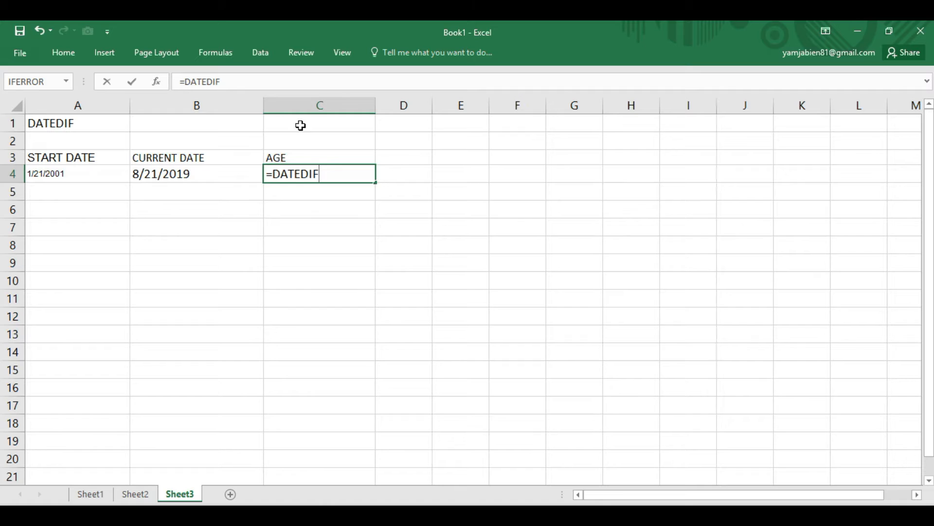
left_click(409, 515)
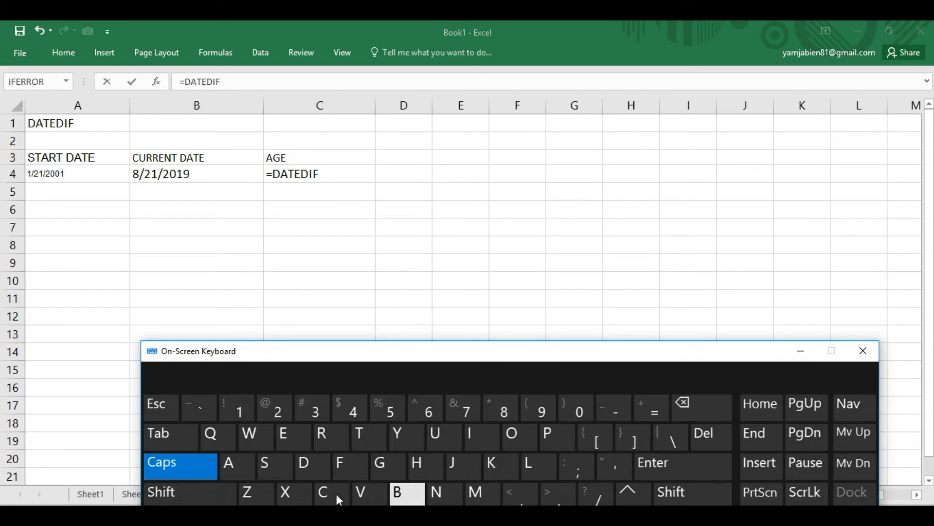
left_click(174, 500)
left_click(545, 413)
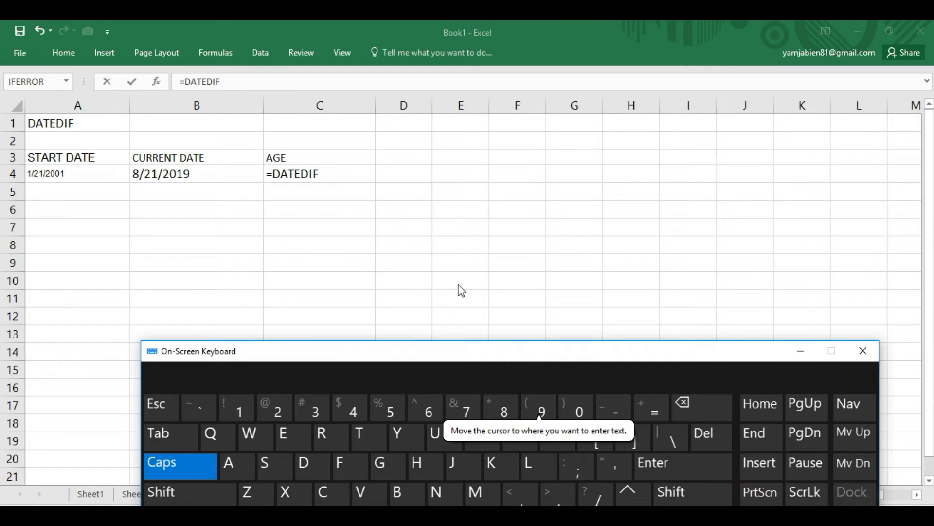
left_click(357, 179)
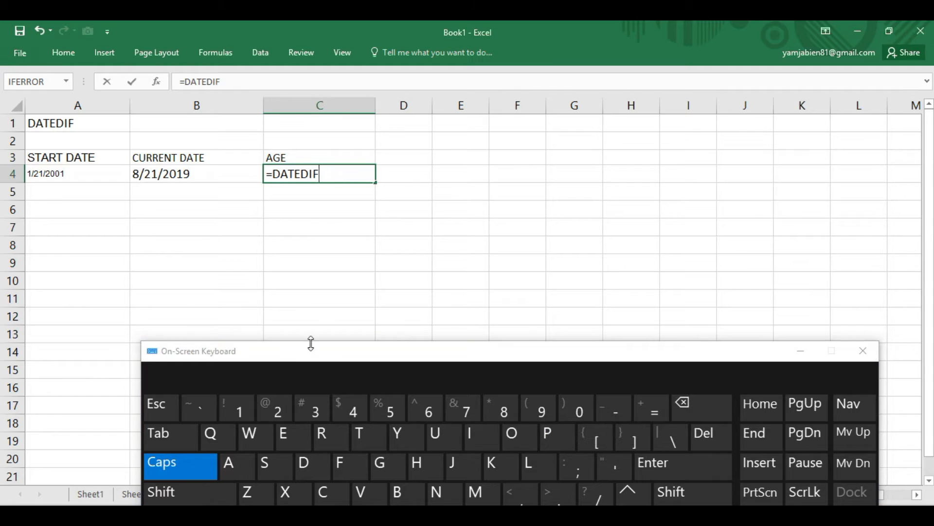
left_click(175, 496)
left_click(536, 414)
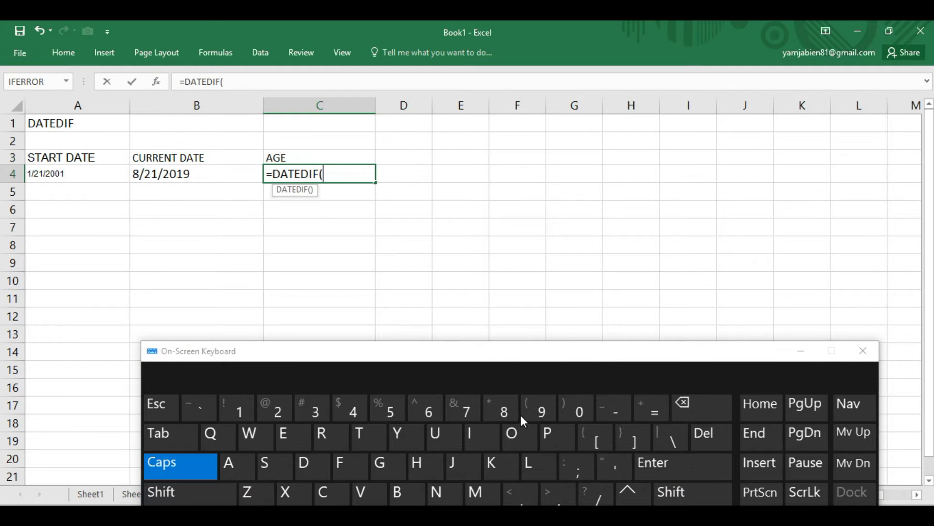
- Put the On-Screen Keyboard away and remove the stray K14 reference from the formula in C4
left_click(801, 359)
left_click(801, 354)
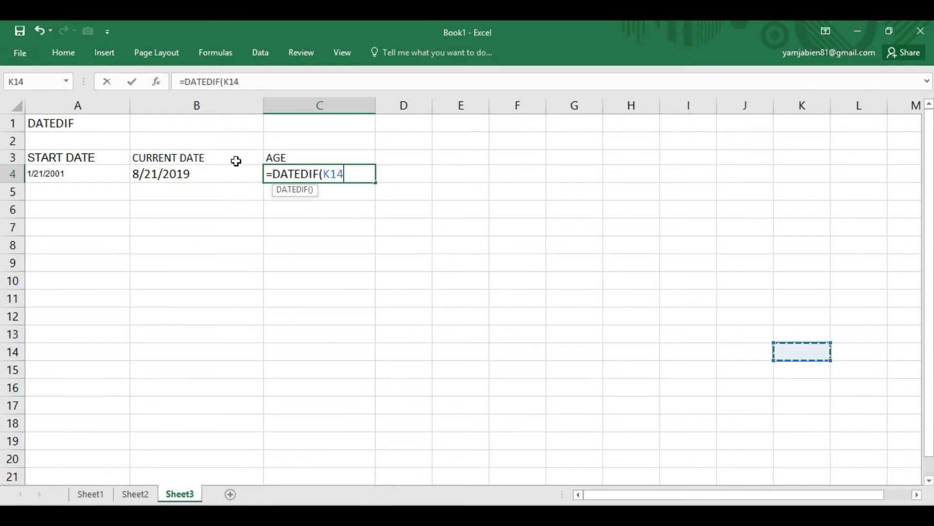
left_click_drag(325, 174, 372, 173)
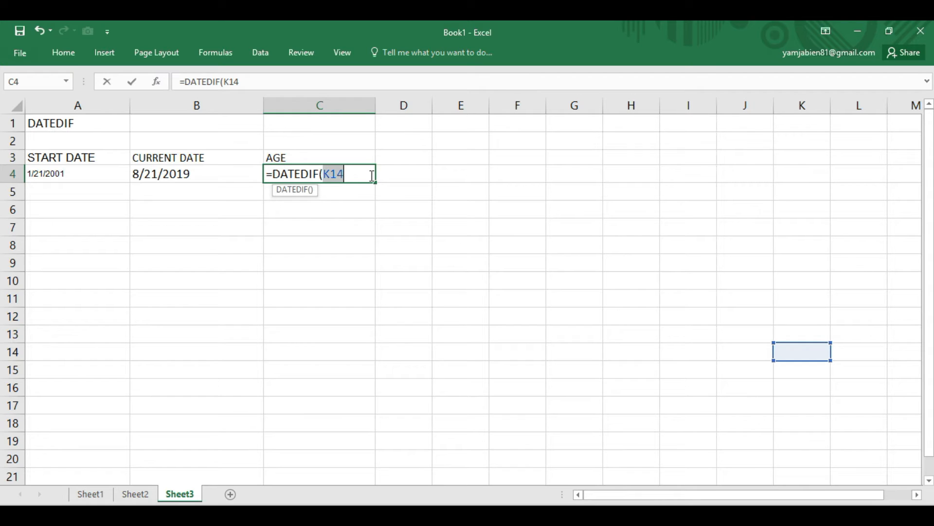
key("BackSpace")
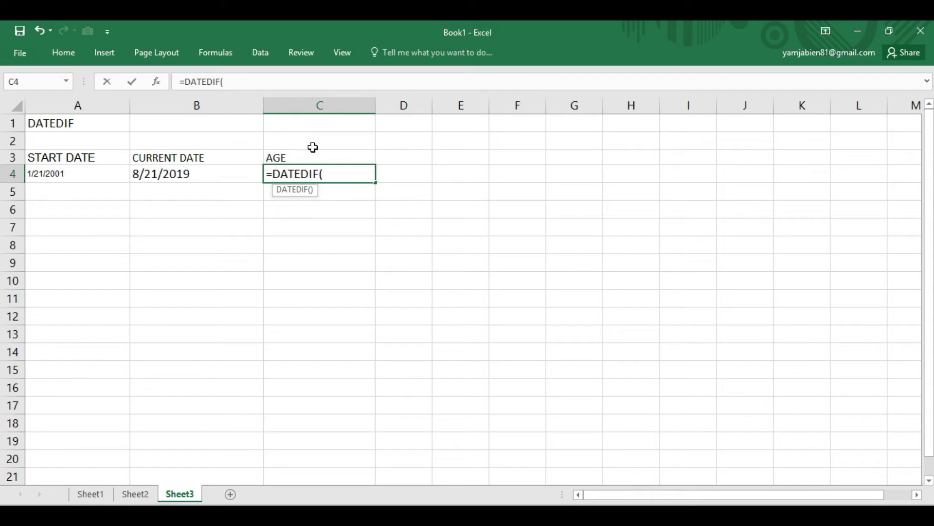
- Complete the formula in C4 as =DATEDIF(A4,B4,"Y"), referencing the start date and current date cells
left_click(80, 176)
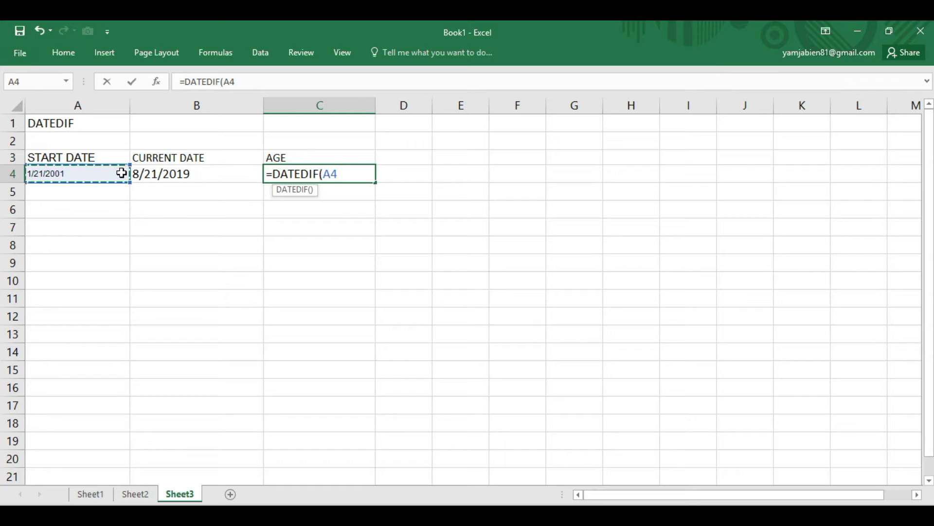
type(",")
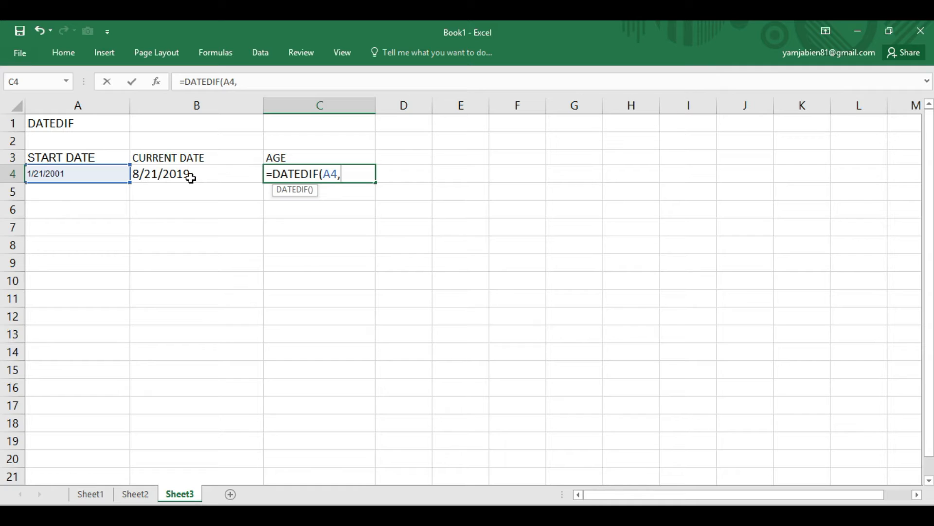
left_click(190, 177)
type(",")
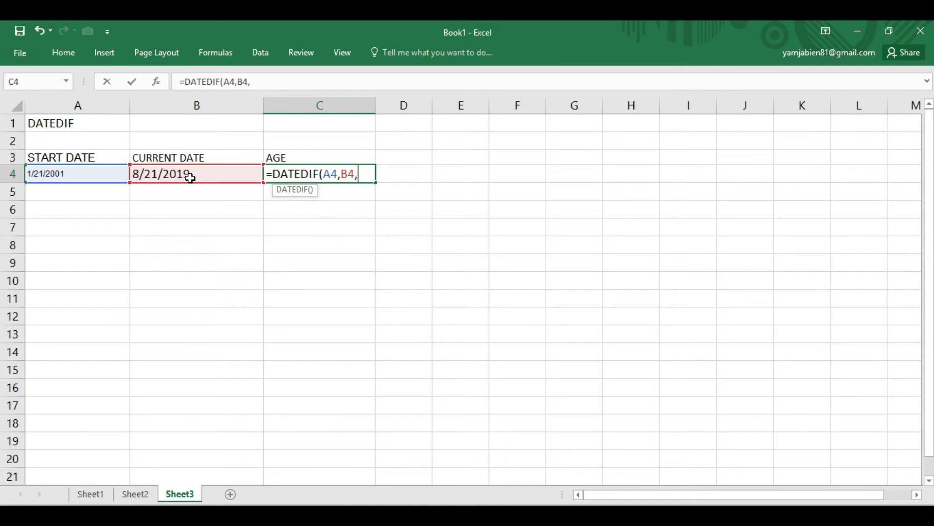
type("\"Y\")")
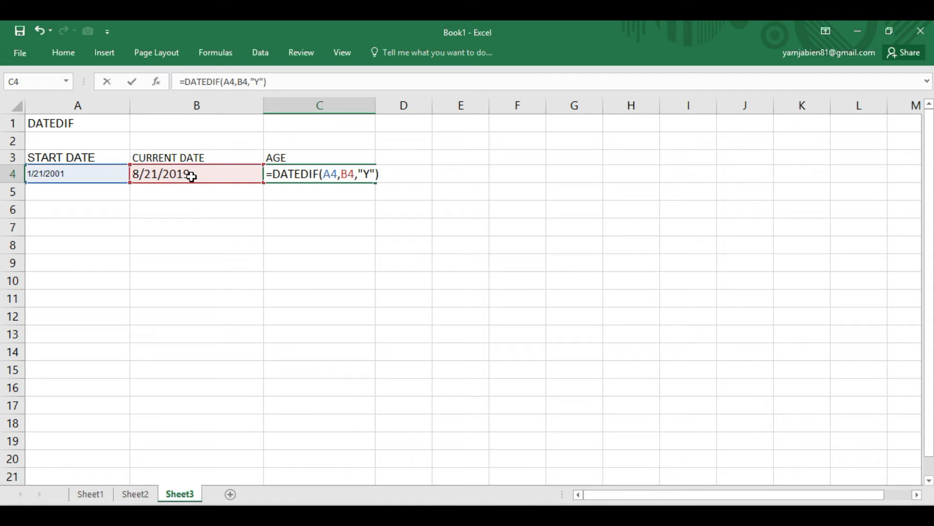
key("Return")
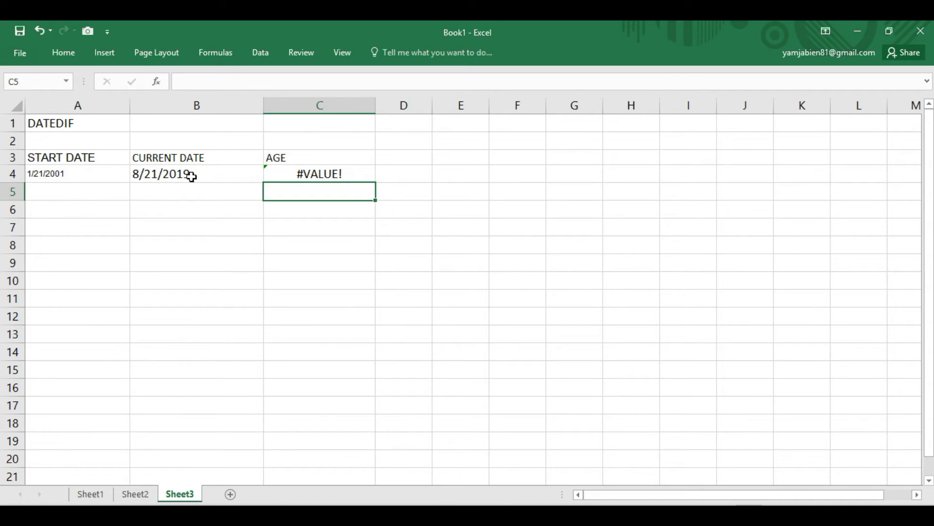
- Center the AGE heading in cell C3
left_click(271, 156)
left_click(64, 53)
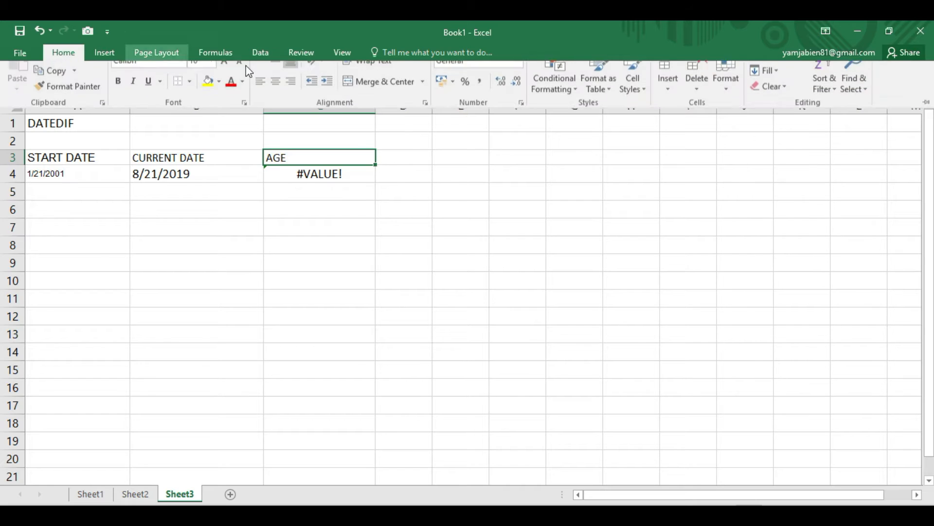
left_click(275, 96)
left_click(319, 214)
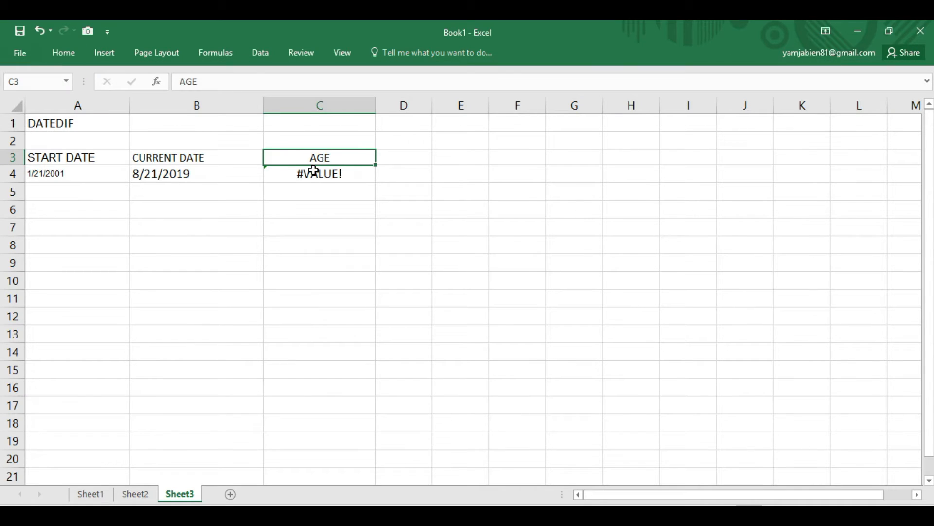
- Format the start and current date cells A4:B4 as Date with the March 14, 2012 type
left_click(314, 172)
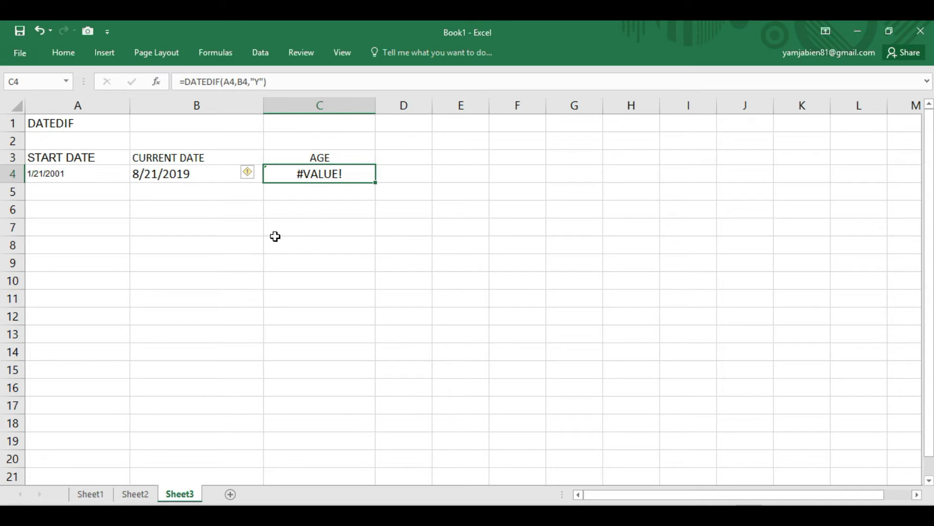
left_click(91, 180)
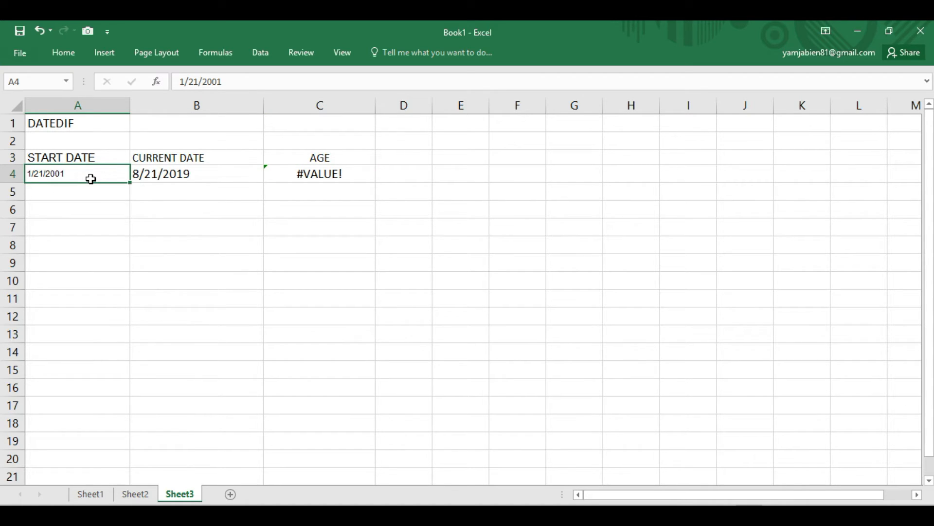
left_click_drag(104, 174, 141, 174)
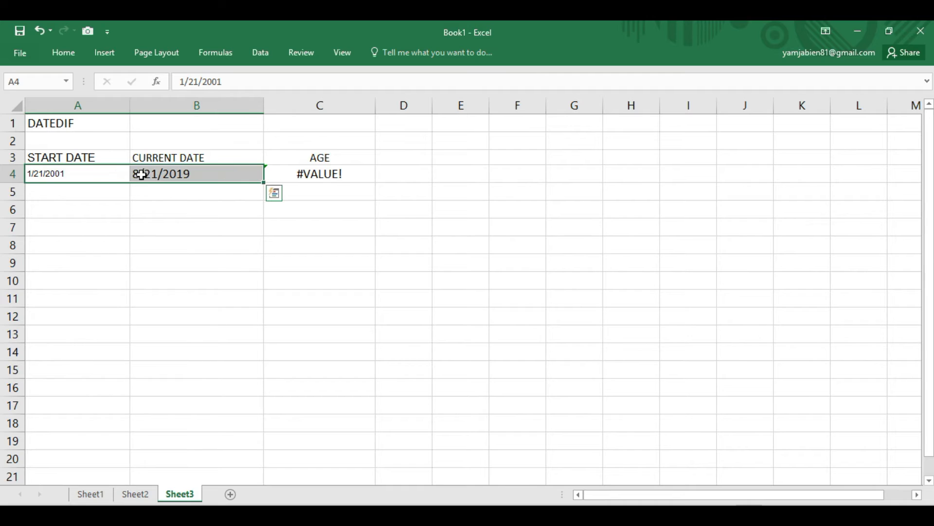
left_click(91, 190)
left_click_drag(79, 173, 164, 174)
right_click(164, 174)
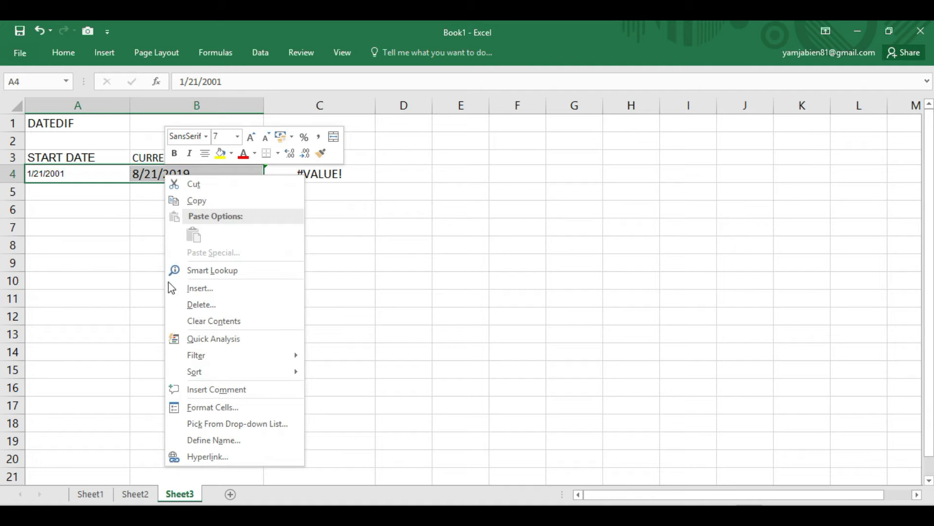
left_click(212, 408)
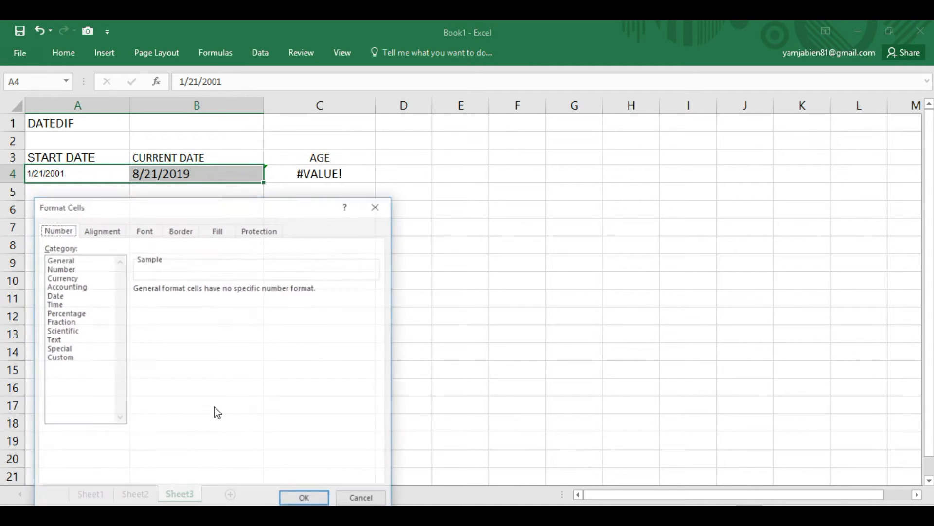
left_click(64, 295)
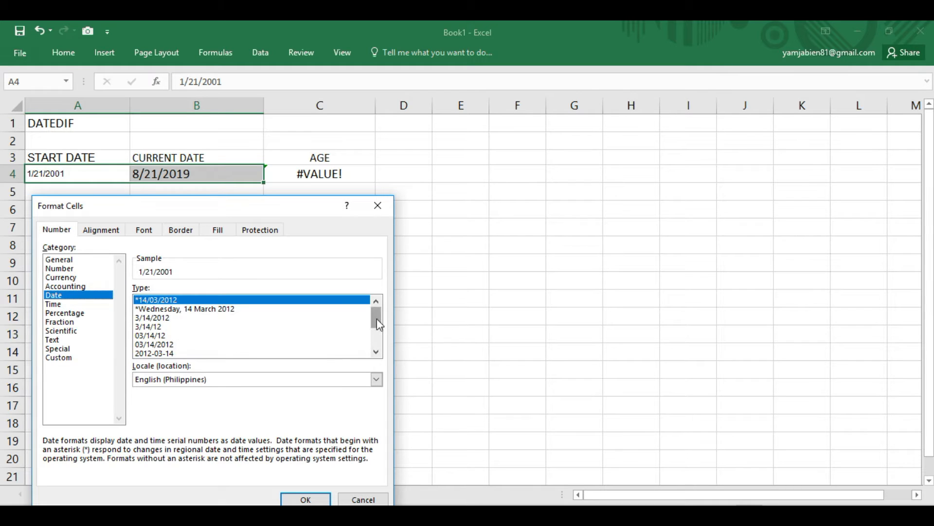
left_click_drag(377, 318, 380, 335)
left_click(377, 352)
left_click(376, 351)
left_click(150, 336)
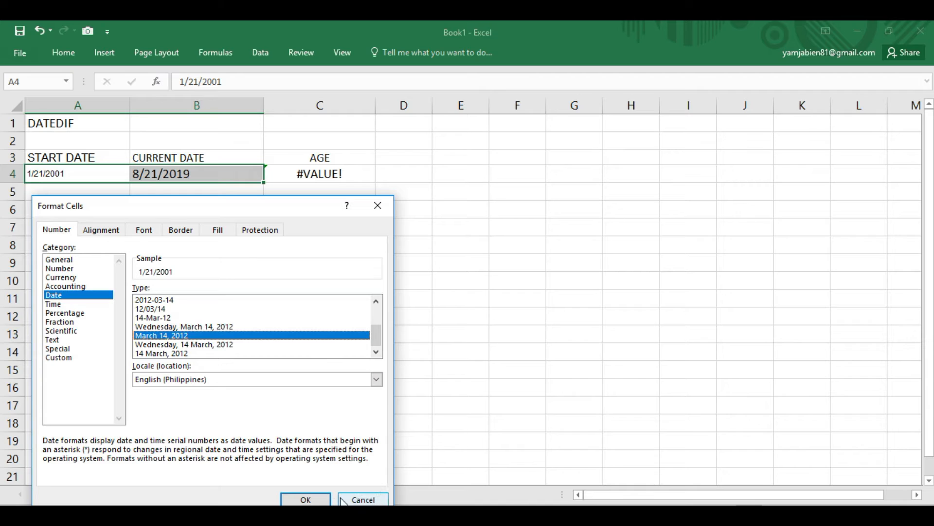
left_click(305, 500)
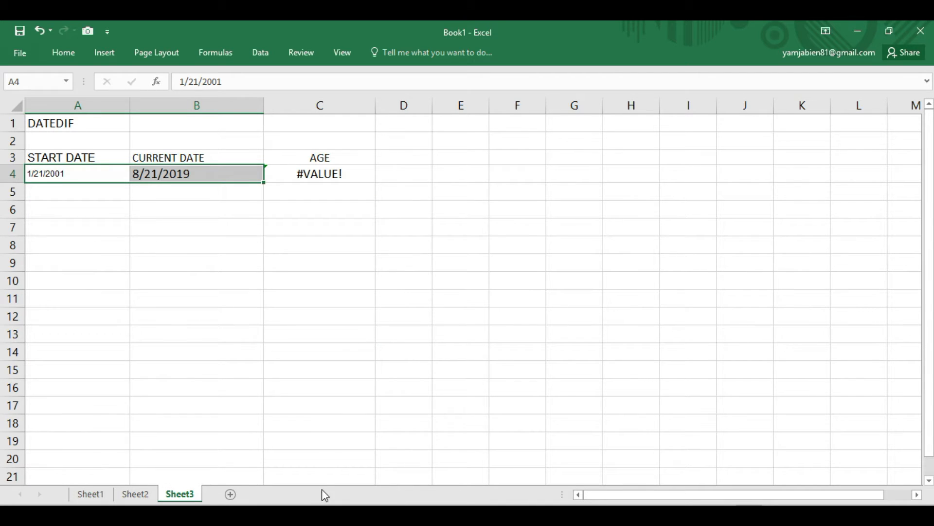
- Center the two dates in cells A4:B4
left_click(118, 241)
left_click(87, 175)
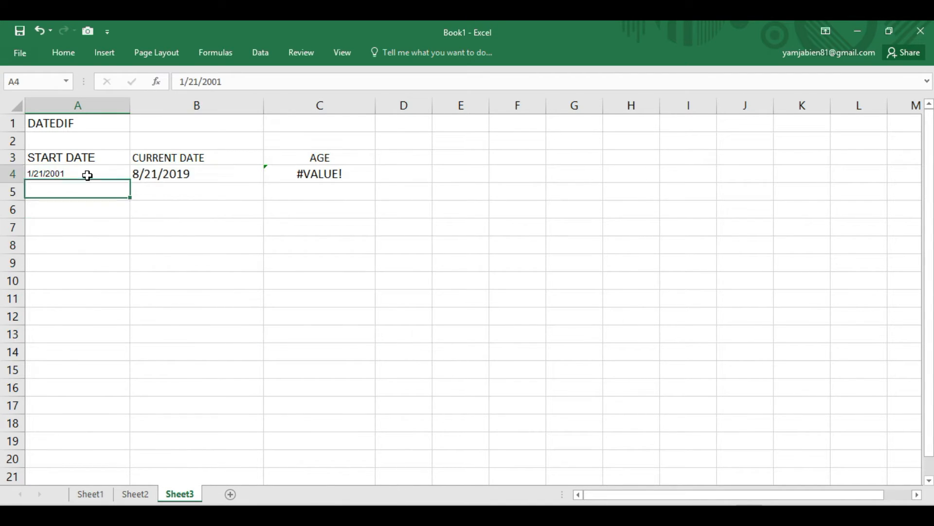
left_click_drag(87, 175, 190, 174)
left_click(71, 55)
left_click(275, 98)
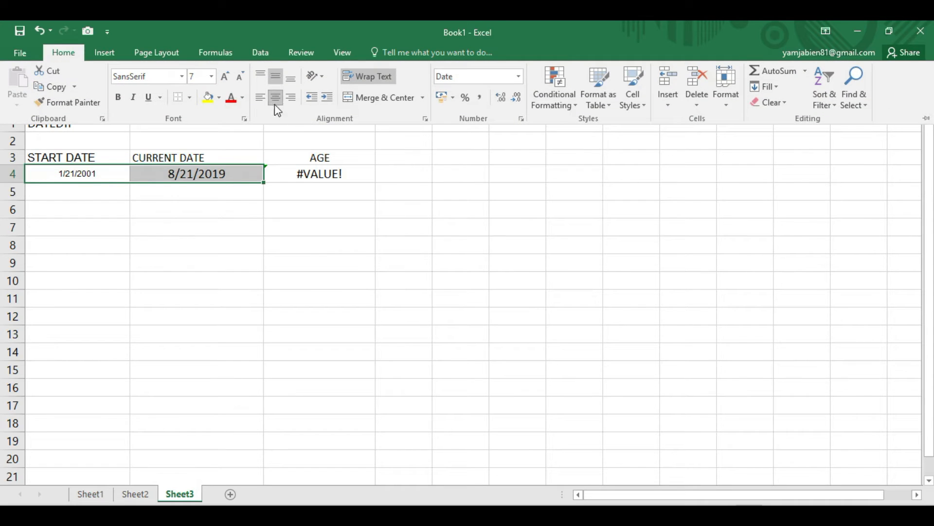
left_click(199, 244)
left_click(108, 211)
left_click(119, 178)
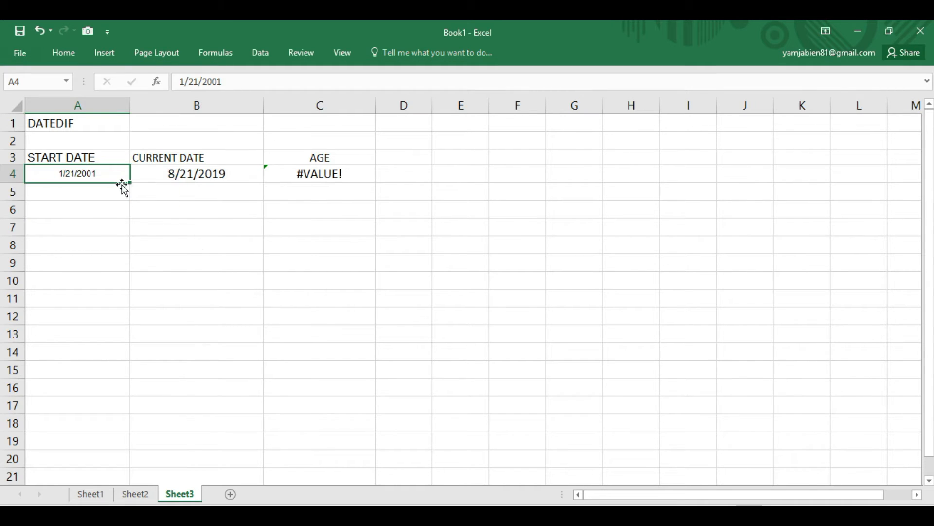
- Center the START DATE and CURRENT DATE headings in cells A3:B3
left_click_drag(92, 156, 194, 156)
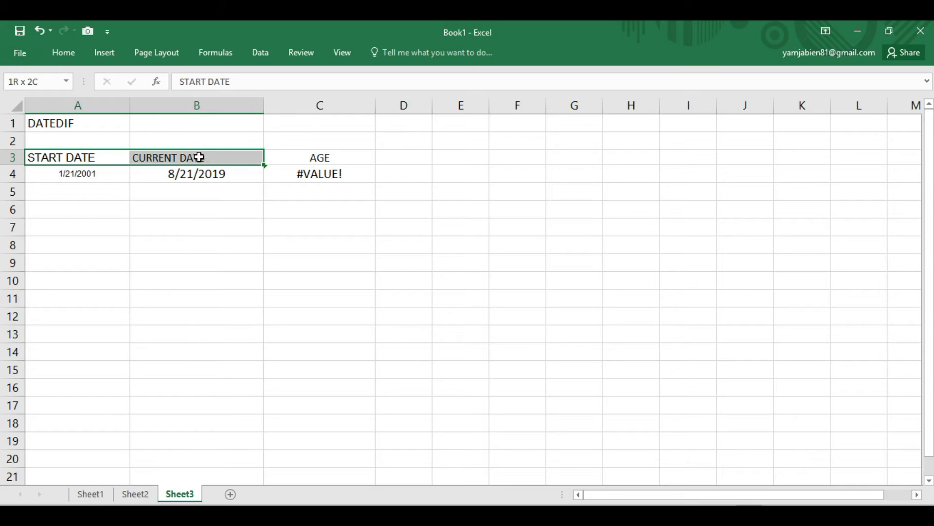
left_click(70, 55)
left_click(275, 97)
left_click(209, 225)
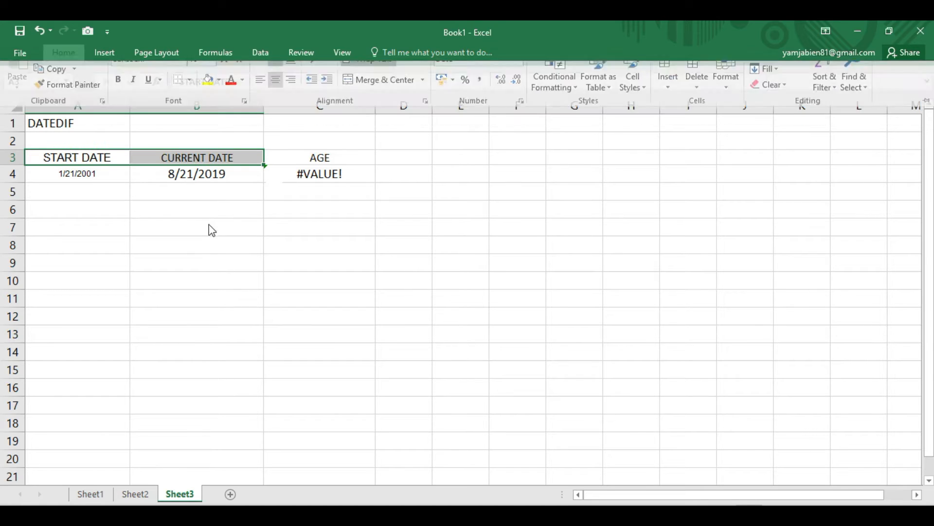
left_click(223, 228)
left_click(105, 175)
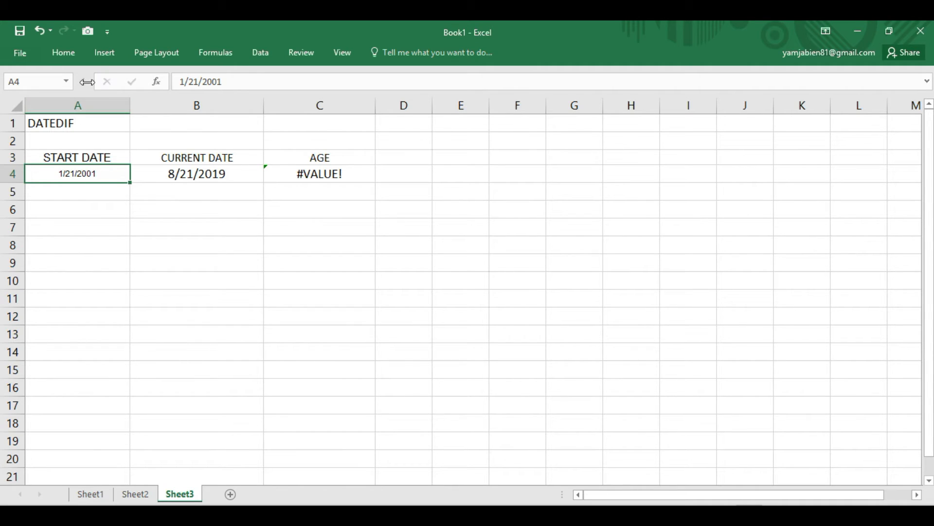
left_click(262, 52)
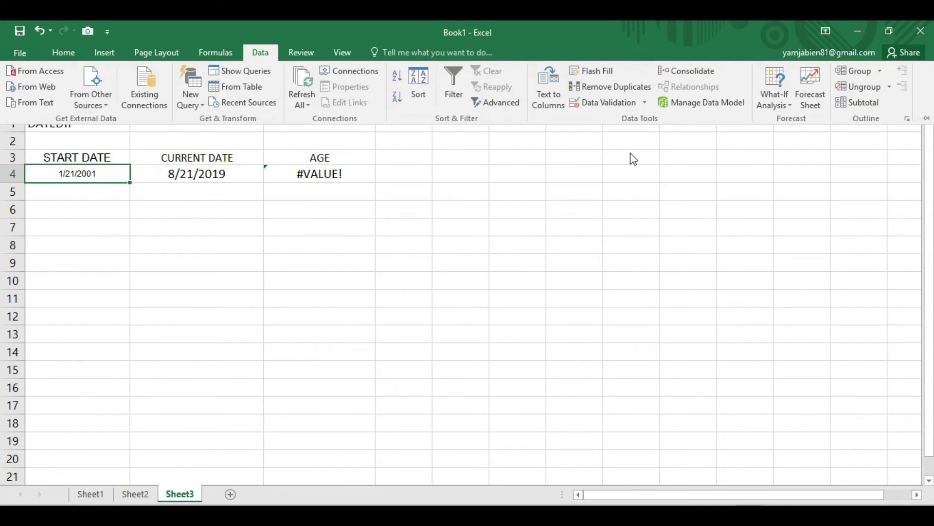
left_click(93, 176)
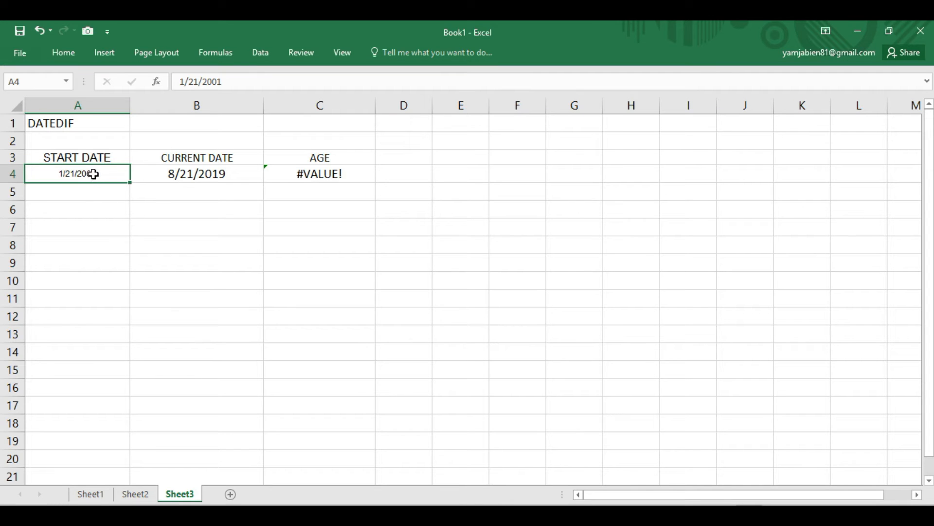
left_click(269, 58)
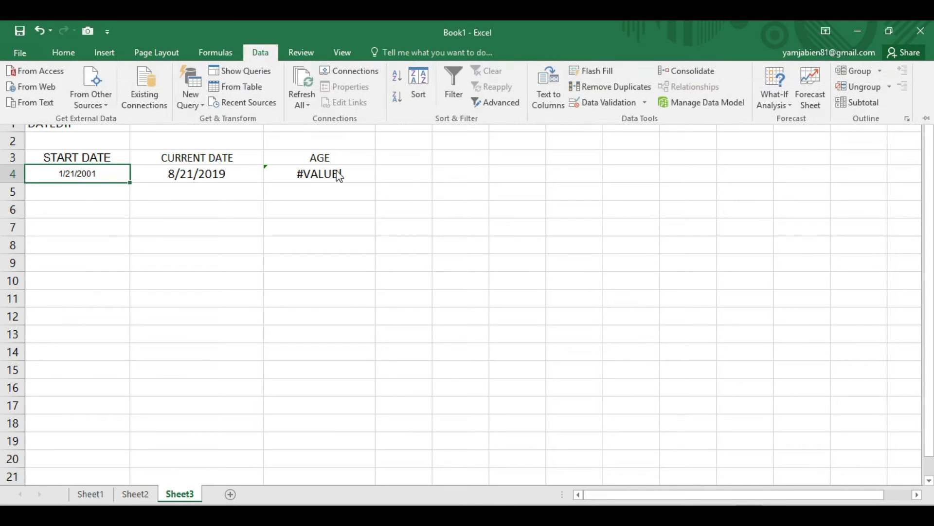
left_click(548, 93)
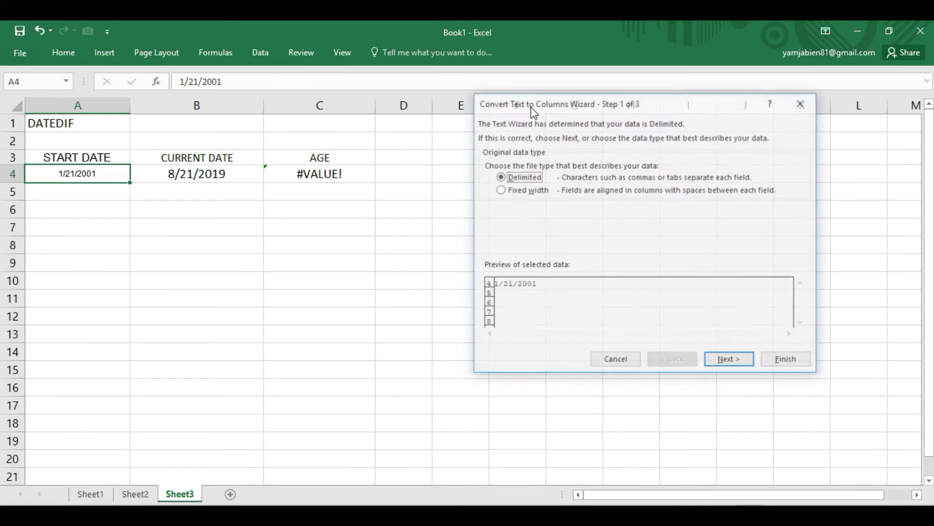
left_click(803, 102)
left_click(135, 224)
left_click(92, 174)
left_click(94, 195)
left_click(102, 171)
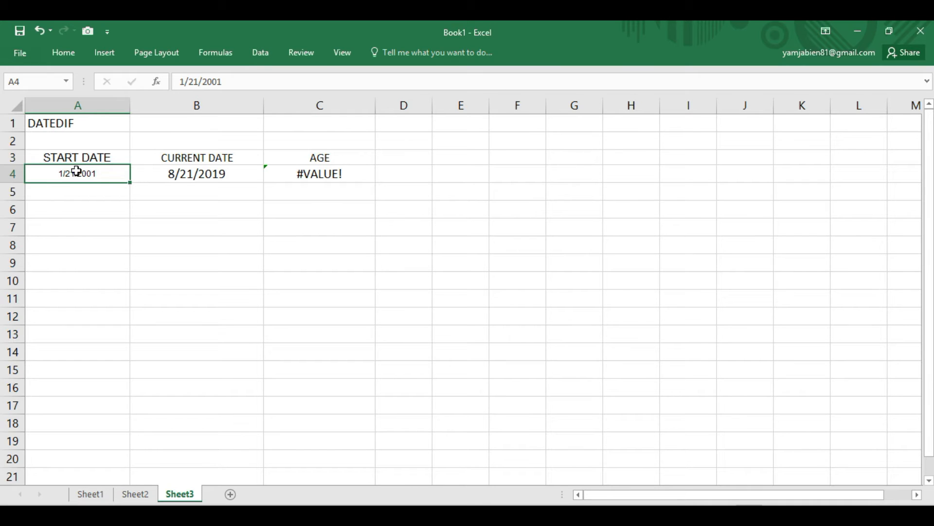
- Convert the start date in A4 with Text to Columns, using the Date column format MDY
left_click(254, 54)
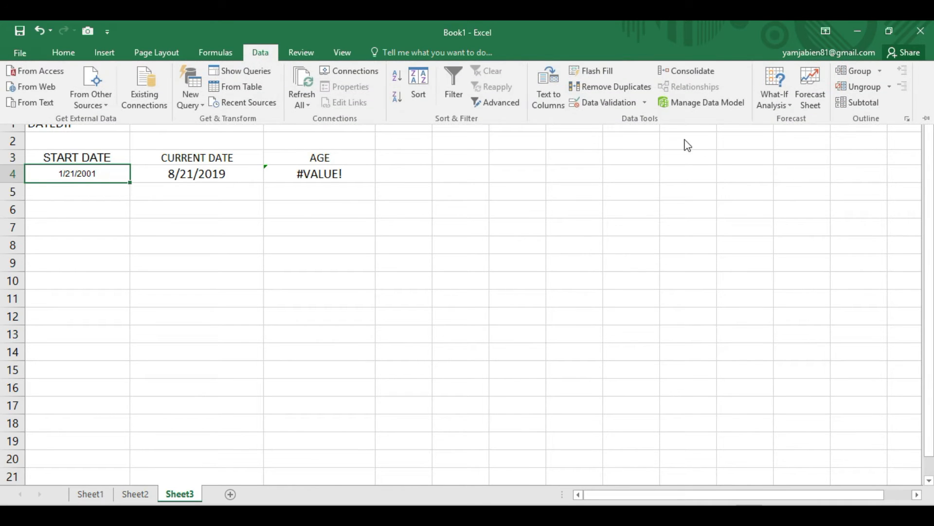
left_click(548, 87)
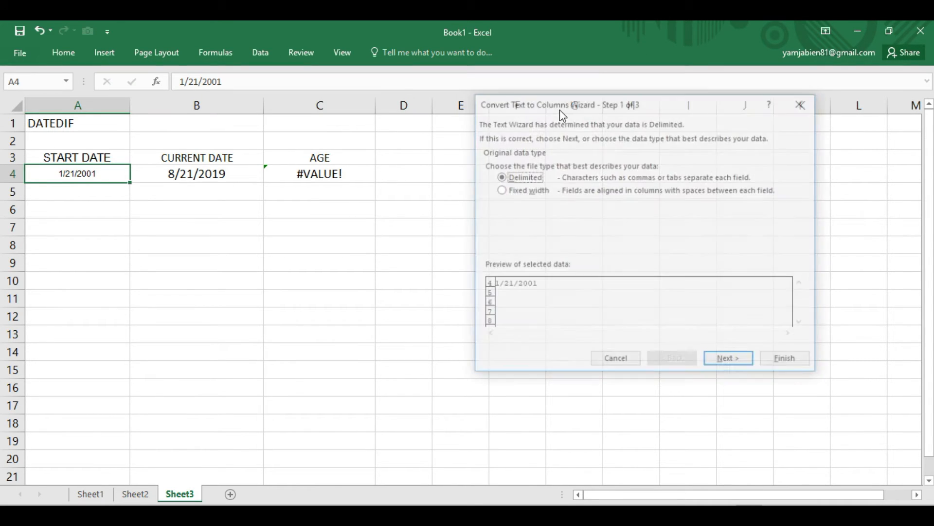
left_click(731, 363)
left_click(731, 364)
left_click(509, 182)
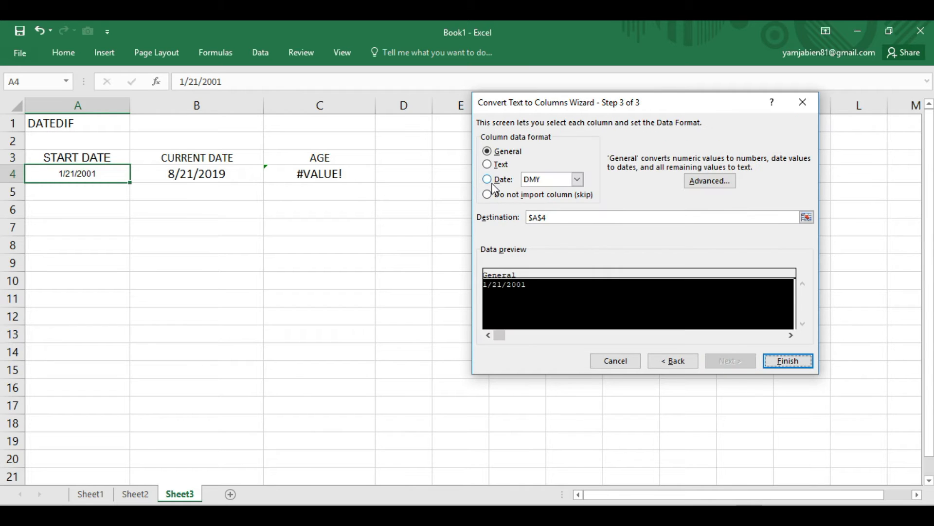
left_click(553, 183)
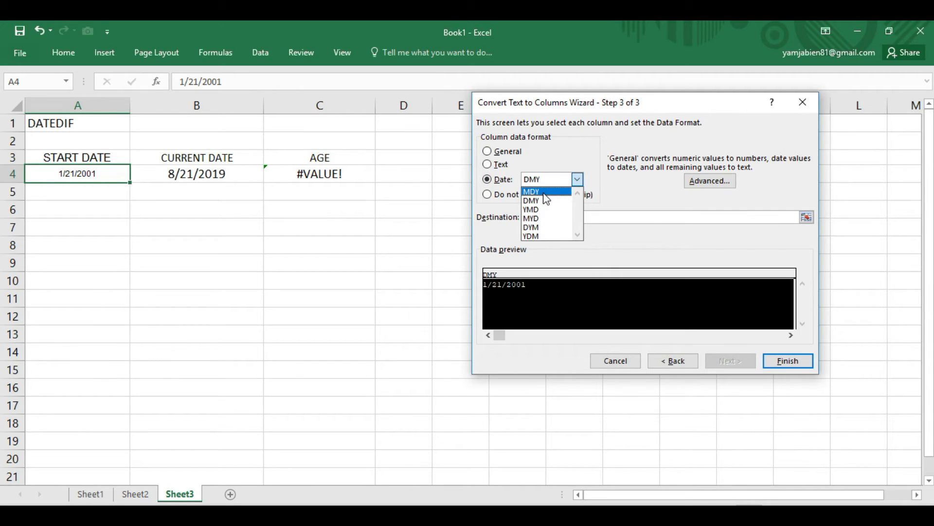
left_click(546, 200)
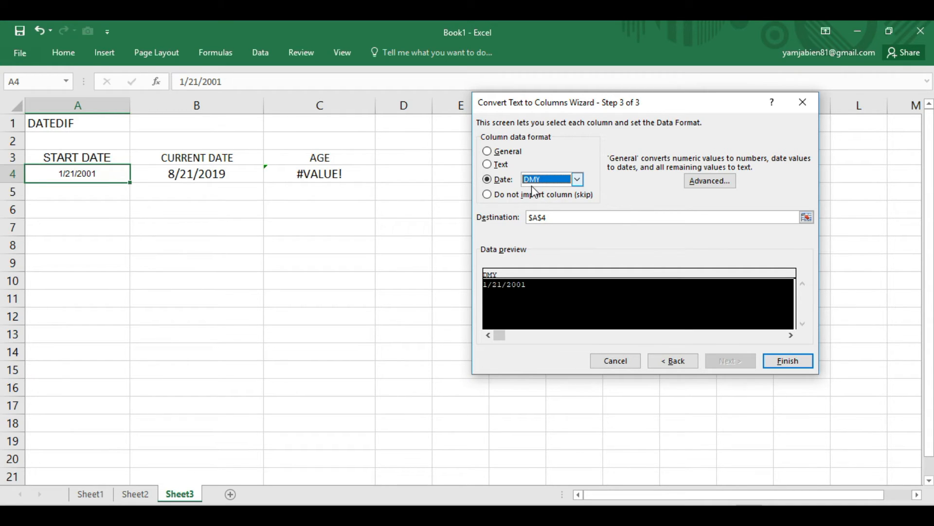
left_click(541, 183)
left_click(543, 181)
left_click(544, 179)
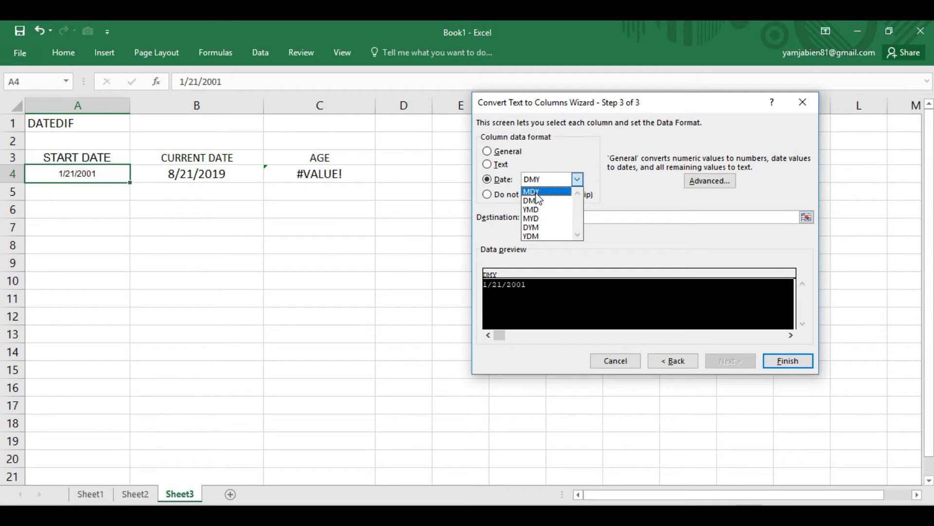
left_click(536, 188)
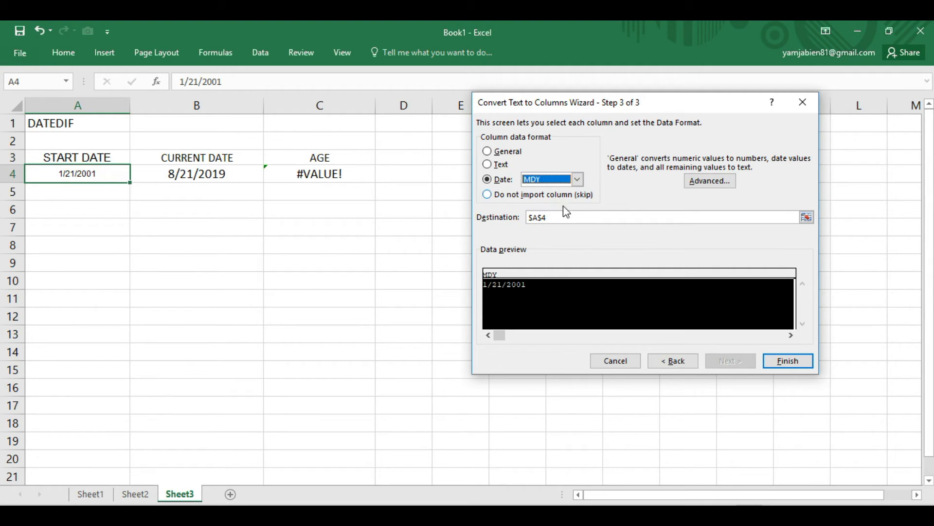
left_click(784, 361)
left_click(139, 257)
left_click(77, 174)
- Try to convert the current date in B4 with Text to Columns, using the default delimited settings
right_click(170, 181)
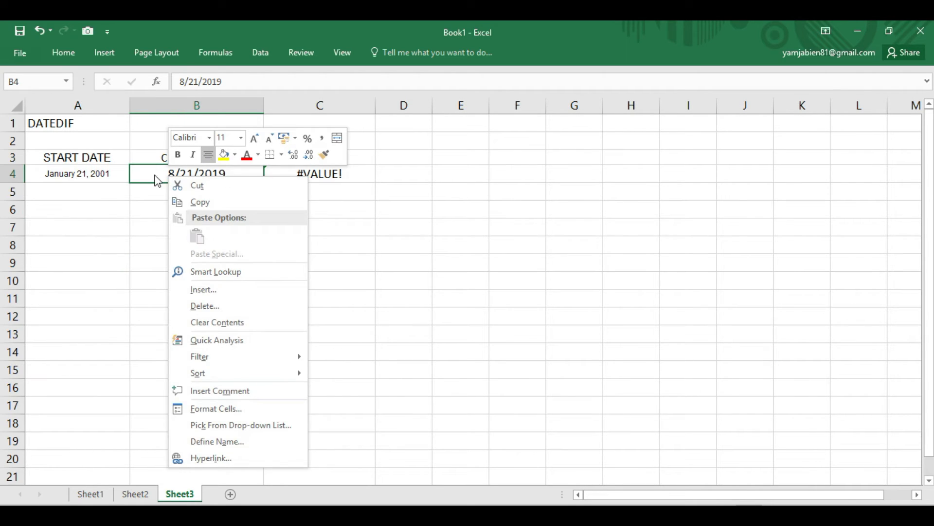
key("Escape")
left_click(260, 52)
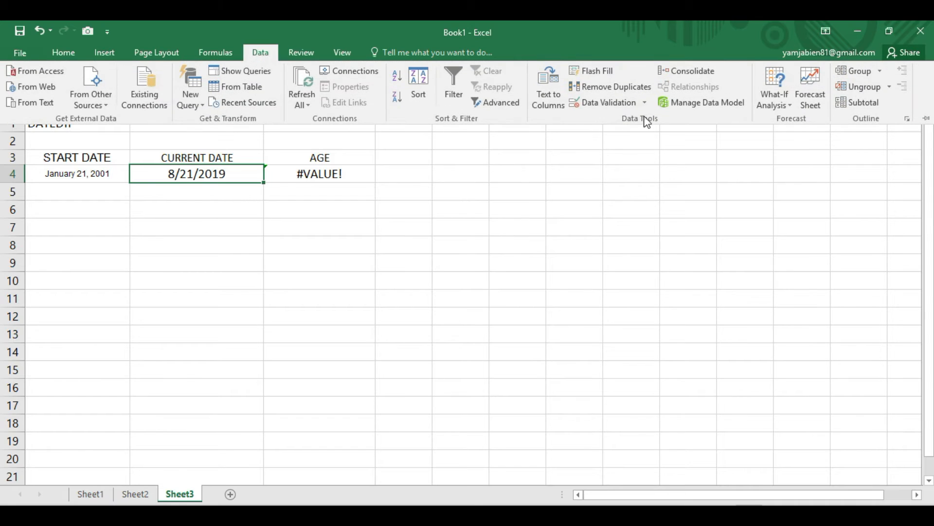
left_click(559, 107)
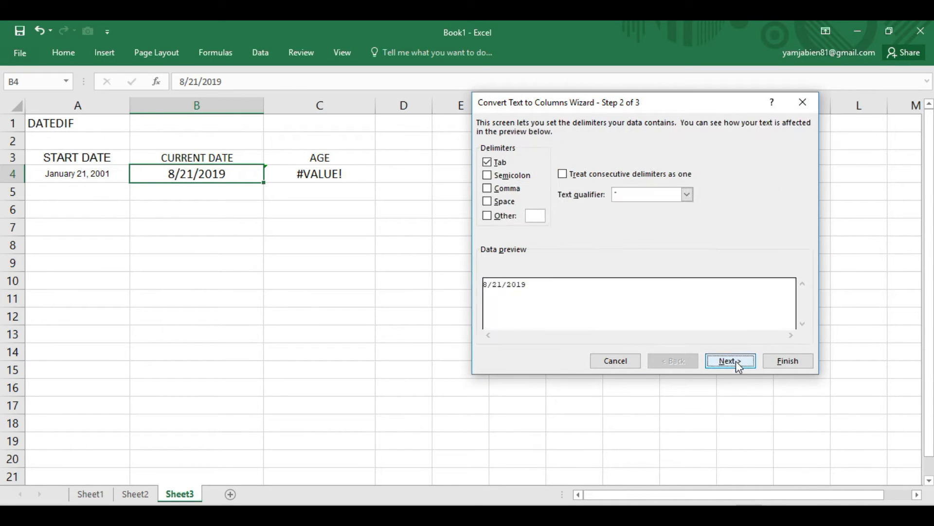
left_click(737, 362)
left_click(737, 361)
left_click(788, 360)
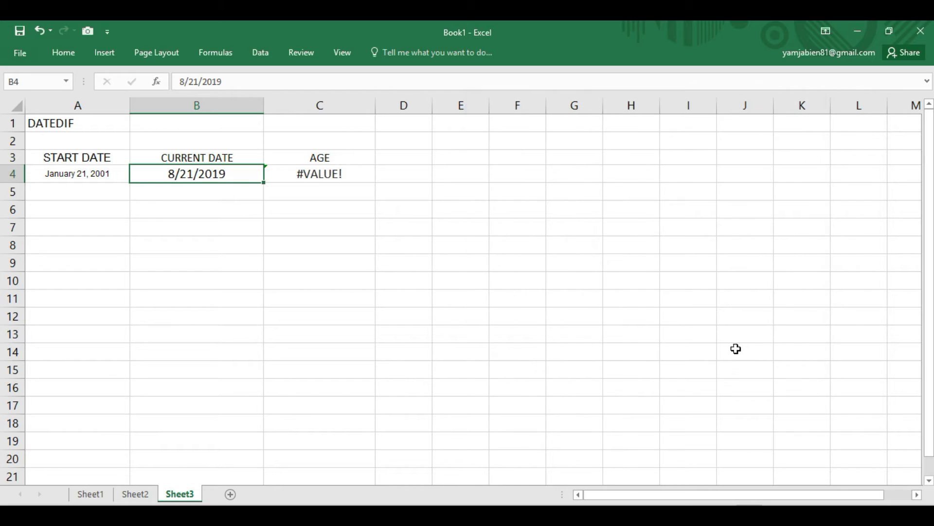
- Convert the current date in B4 with Text to Columns, using the Date column format MDY
right_click(213, 176)
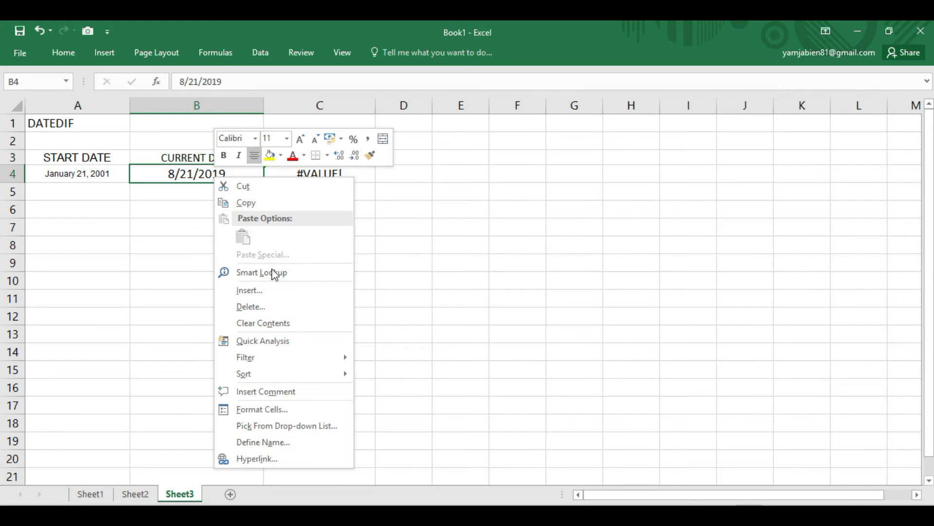
left_click(253, 48)
left_click(552, 95)
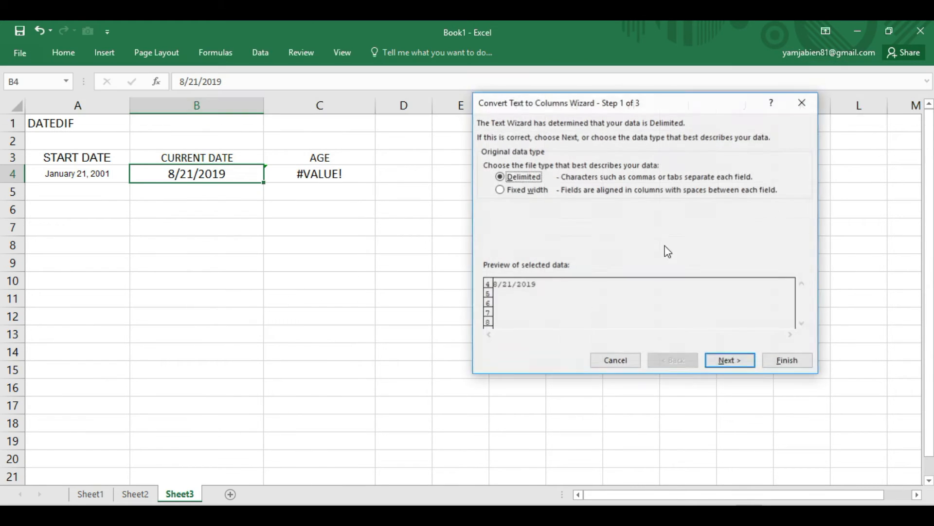
left_click(732, 362)
left_click(732, 359)
left_click(549, 182)
left_click(533, 188)
left_click(797, 362)
left_click(229, 257)
- Center the calculated age in cell C4
left_click(340, 176)
left_click(61, 51)
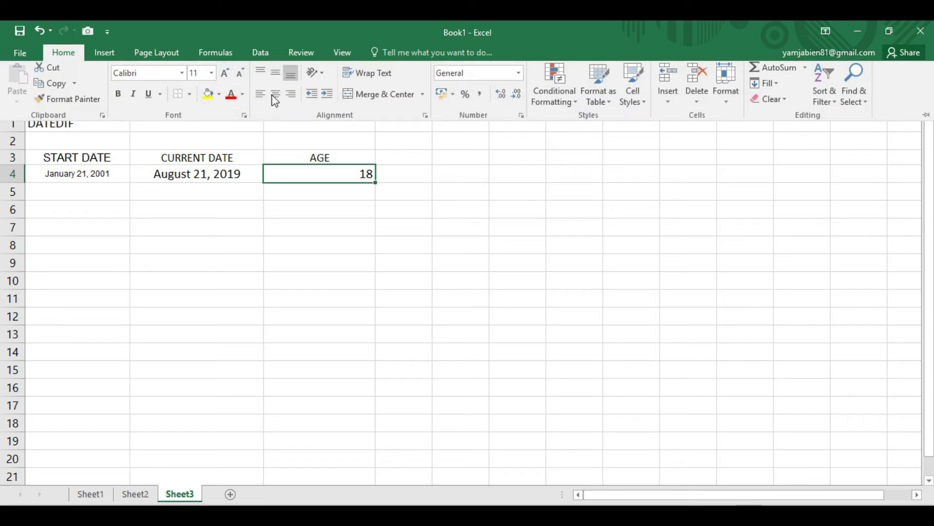
left_click(275, 101)
left_click(325, 190)
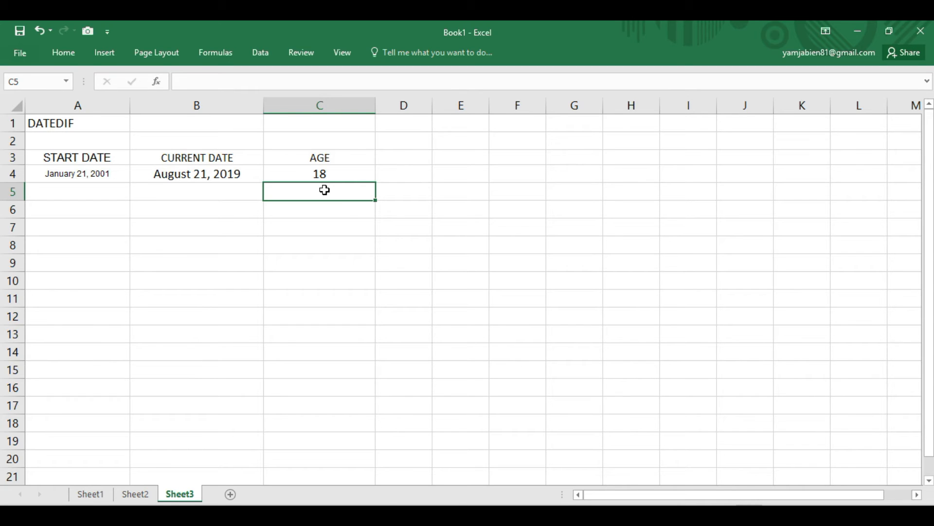
- Make the START DATE, CURRENT DATE and AGE headings in A3:C3 bold
left_click_drag(78, 160, 312, 157)
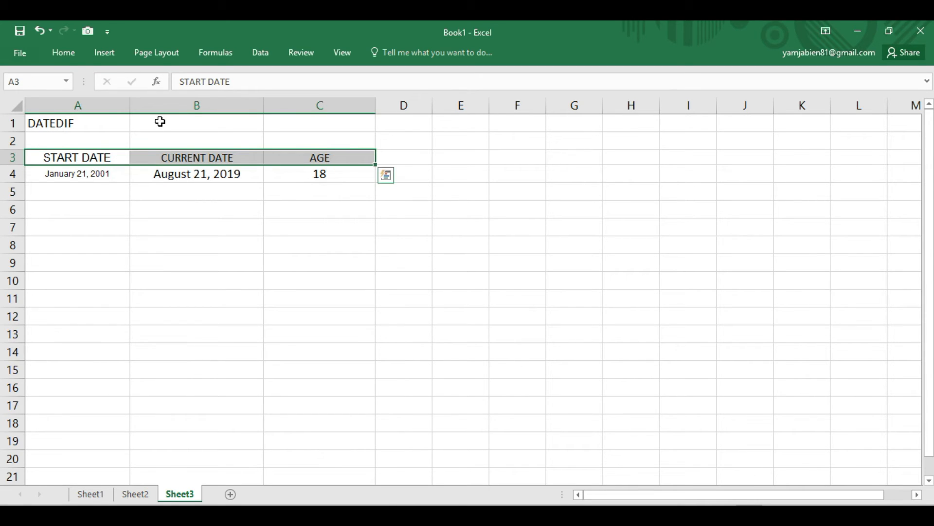
left_click(63, 52)
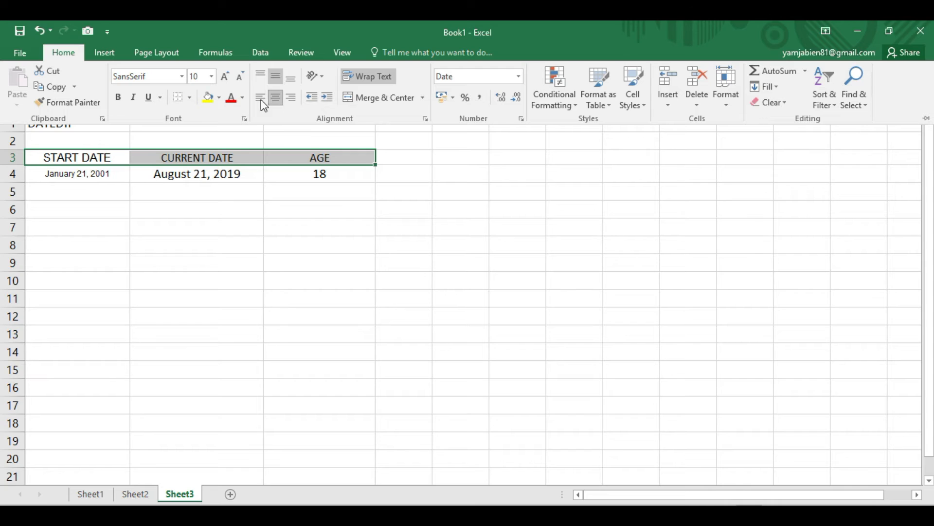
left_click(118, 97)
left_click(321, 220)
left_click(327, 177)
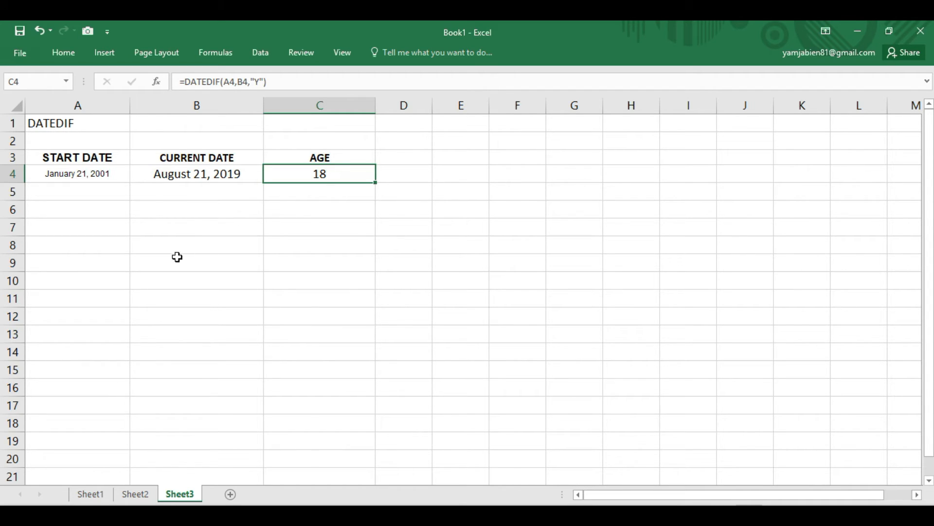
left_click(281, 213)
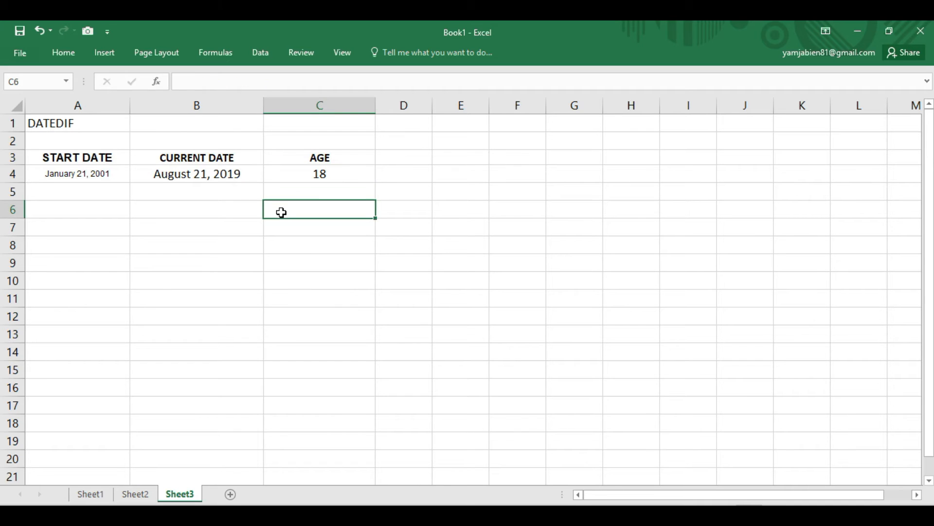
left_click(186, 350)
- Enter the sample dates 1/21/1999 in A6 and 12/31/2008 in A7
left_click(105, 209)
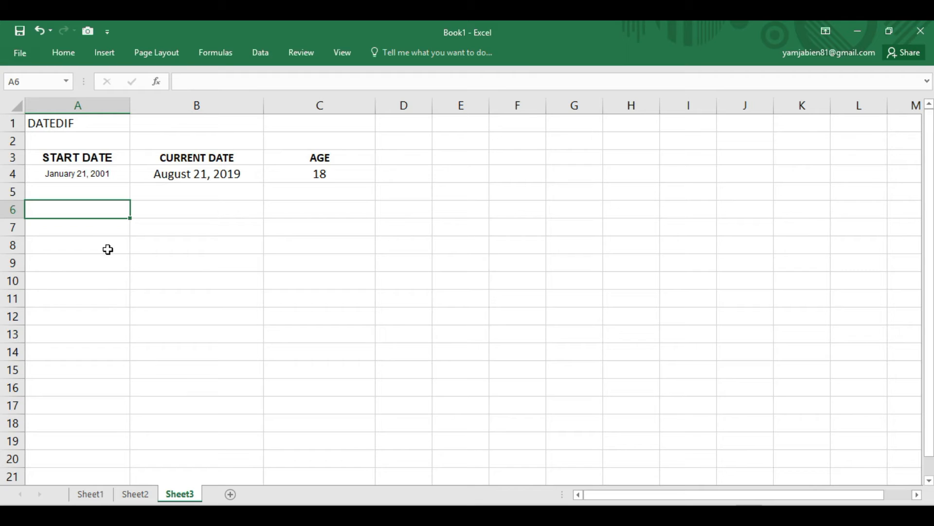
type("1/21/201")
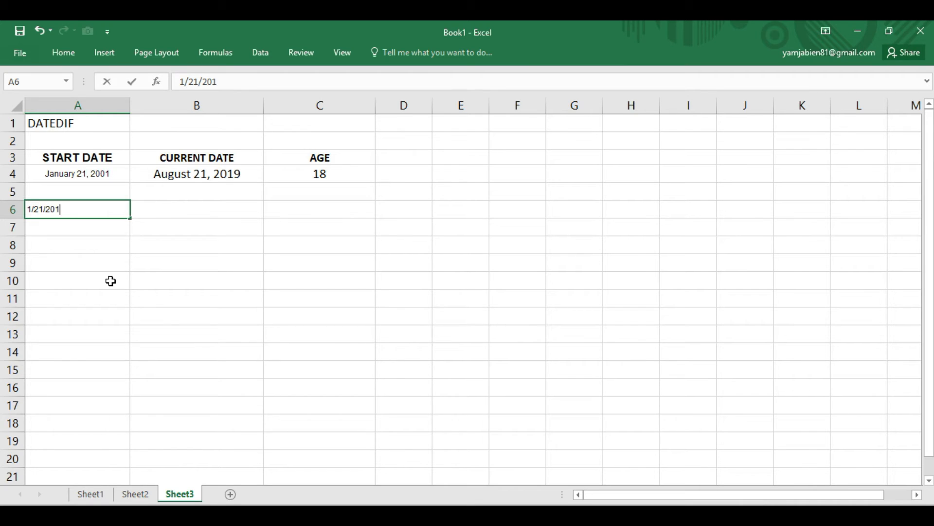
key("BackSpace")
key("BackSpace")
key("BackSpace")
type("199")
key("Return")
type("12/31/2008")
key("Return")
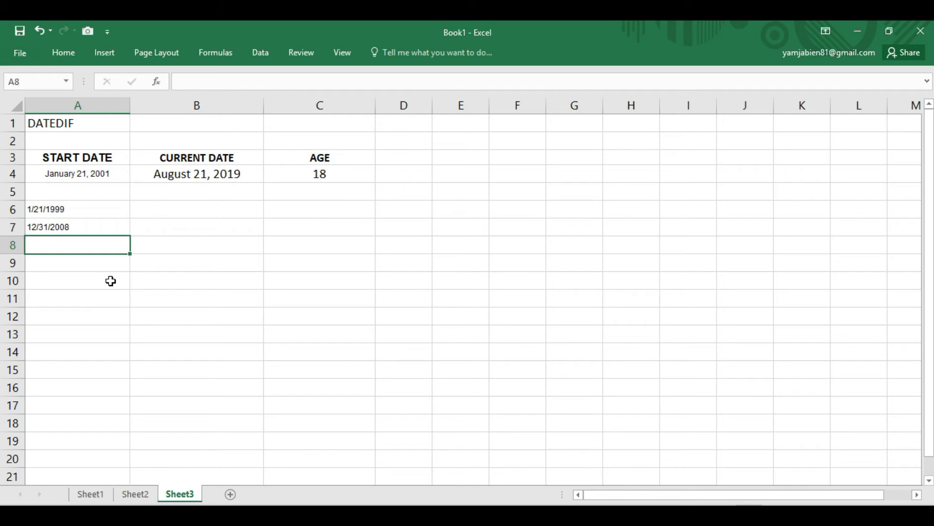
- Add the sample dates 4/6/1995 in A8 and 7/13/2001 in A9
type("4/06/1995")
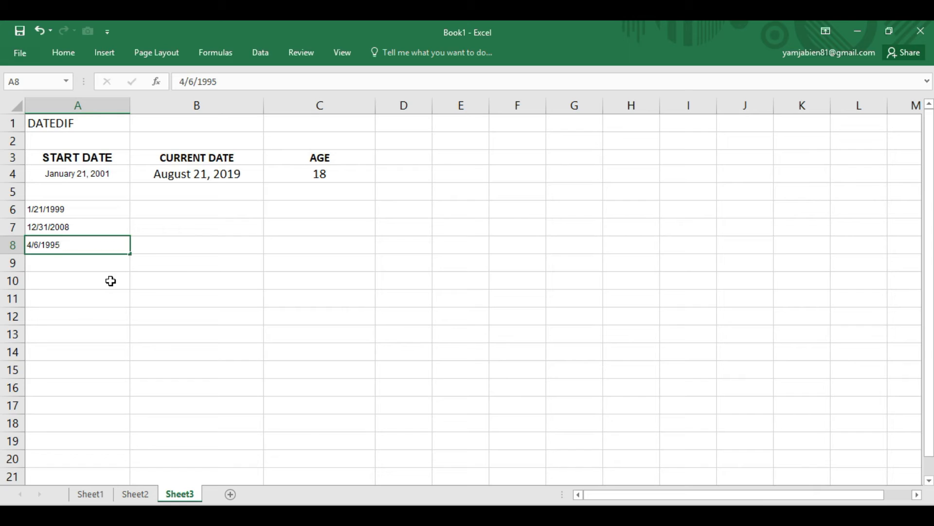
key("Return")
type("7/13/200")
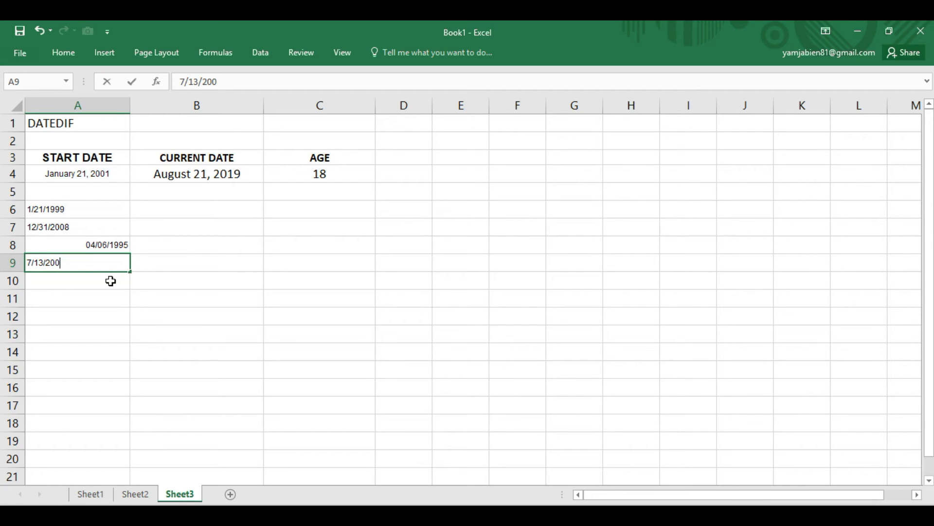
type("1")
key("Return")
- Center the four sample dates in A6:A9
left_click_drag(78, 208, 84, 263)
left_click(63, 52)
left_click(277, 97)
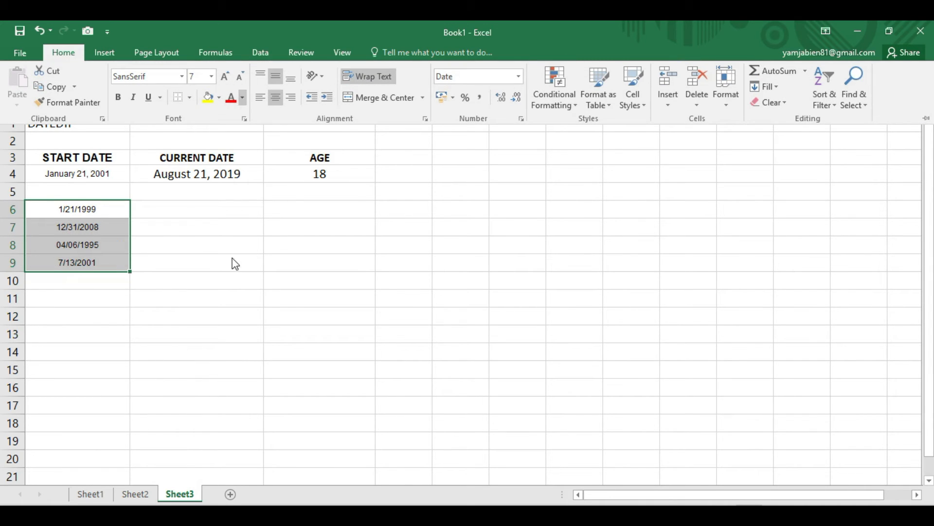
left_click(181, 245)
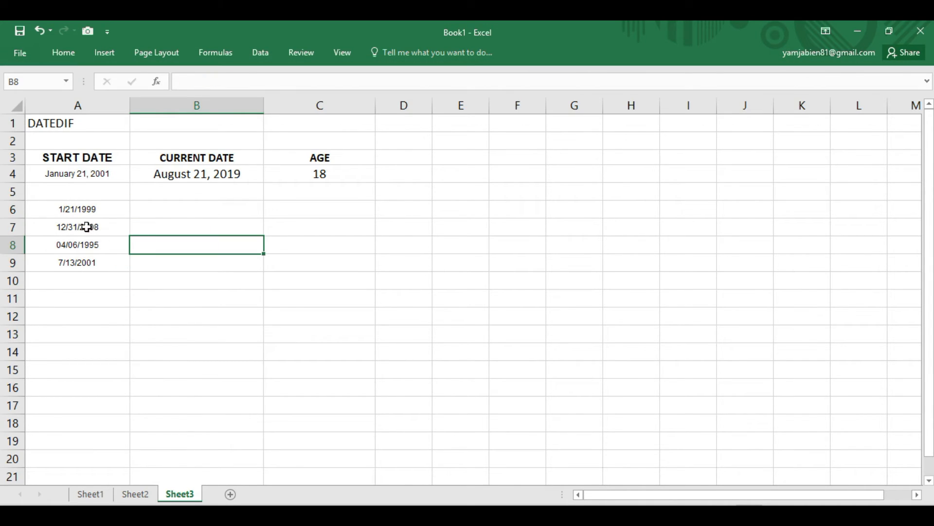
- Insert two blank rows above the sample dates at row 6
left_click(100, 211)
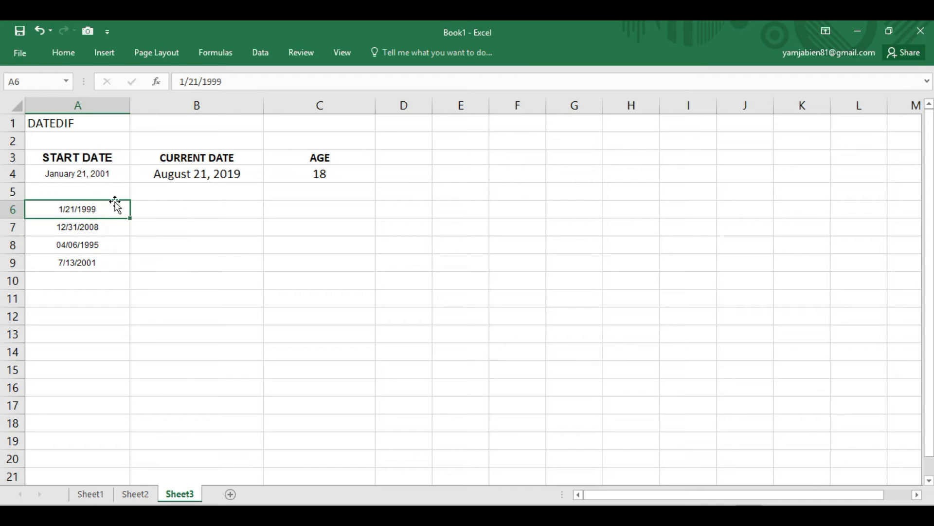
left_click_drag(21, 211, 20, 223)
right_click(19, 223)
left_click(63, 319)
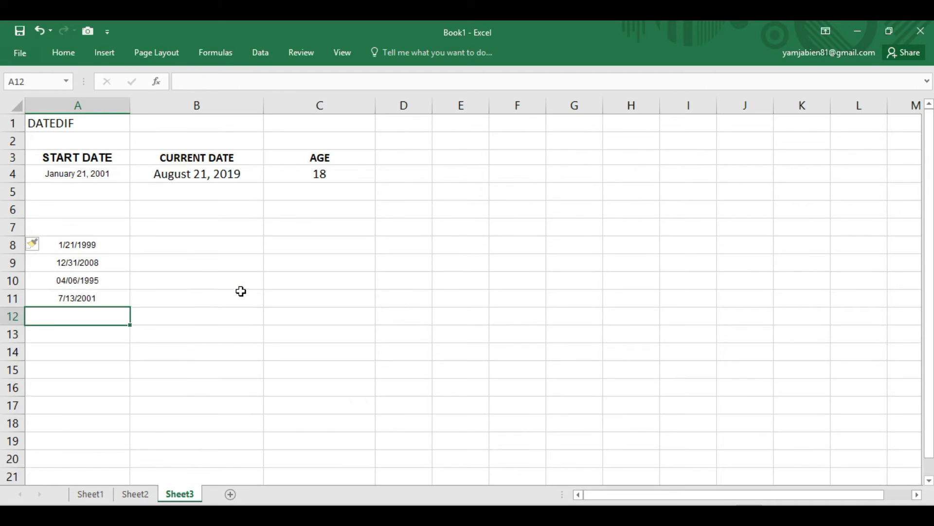
left_click(146, 295)
- Convert all of column A with Text to Columns, using the Date column format MDY
left_click_drag(79, 244, 90, 299)
left_click(206, 283)
left_click_drag(87, 245, 88, 299)
left_click(104, 104)
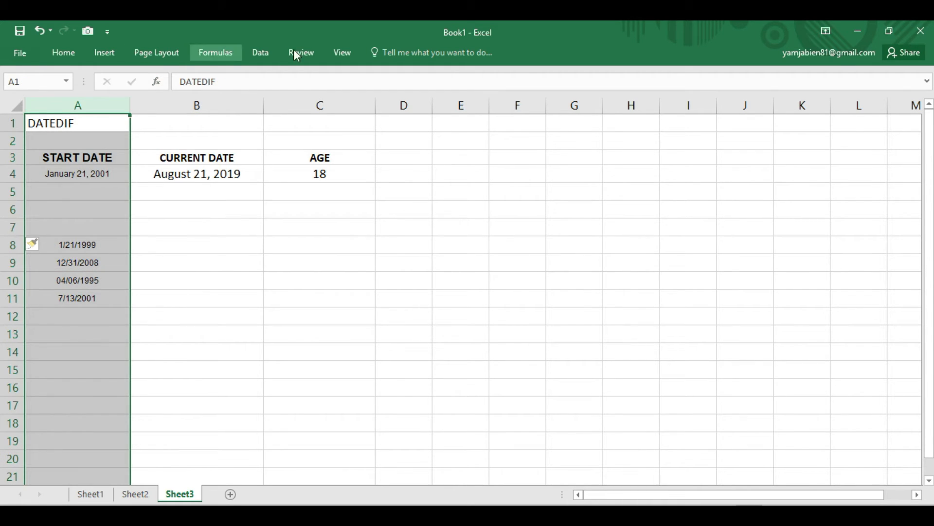
left_click(263, 52)
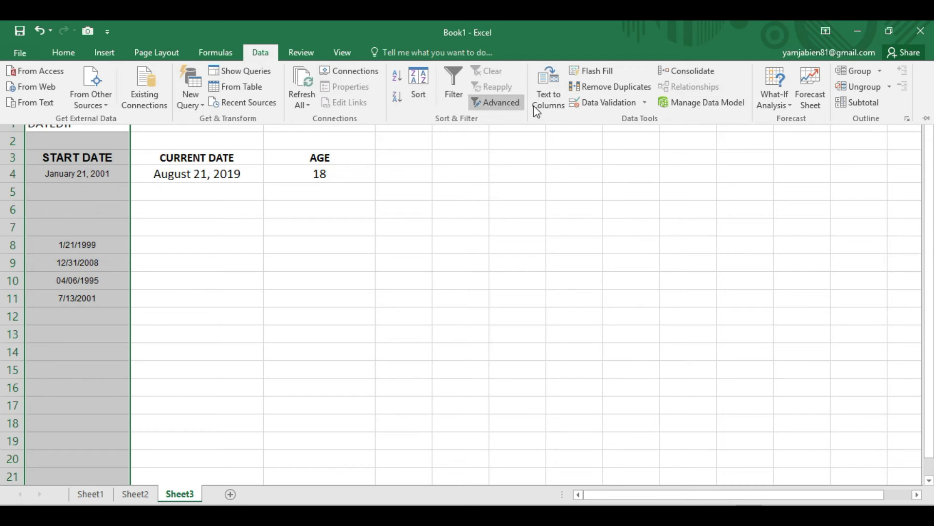
left_click(491, 124)
left_click(734, 364)
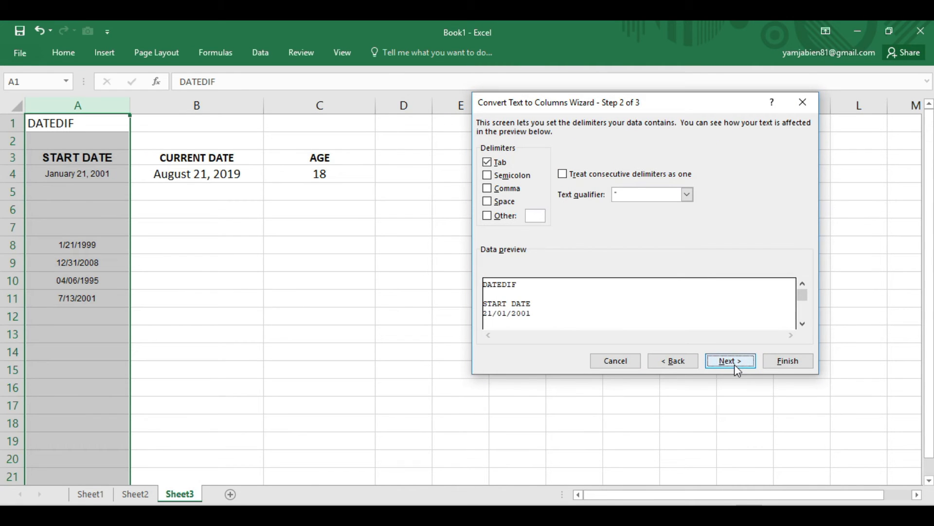
left_click(728, 361)
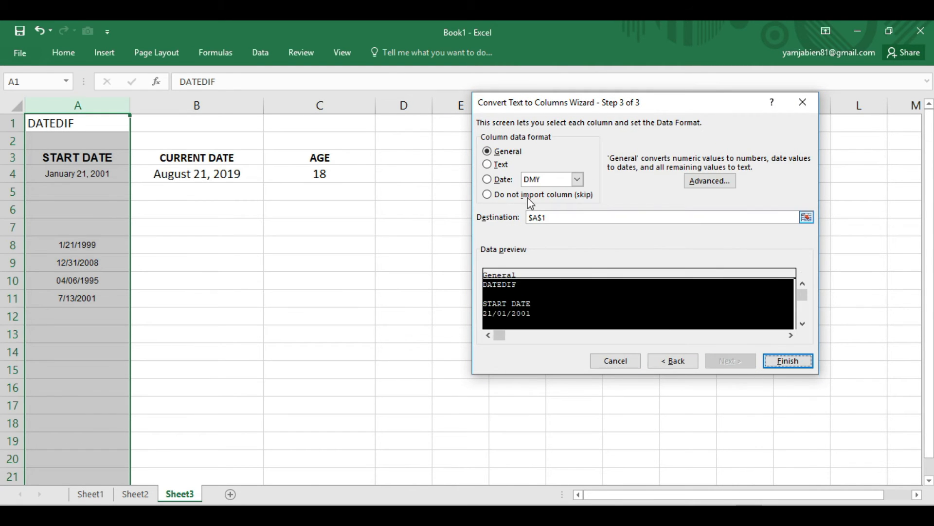
left_click(555, 182)
left_click(545, 200)
left_click(791, 361)
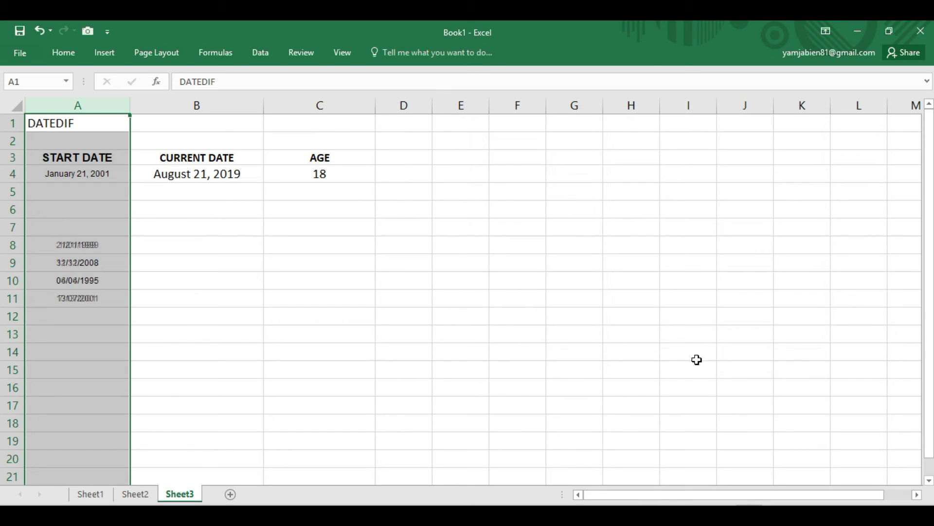
left_click(162, 307)
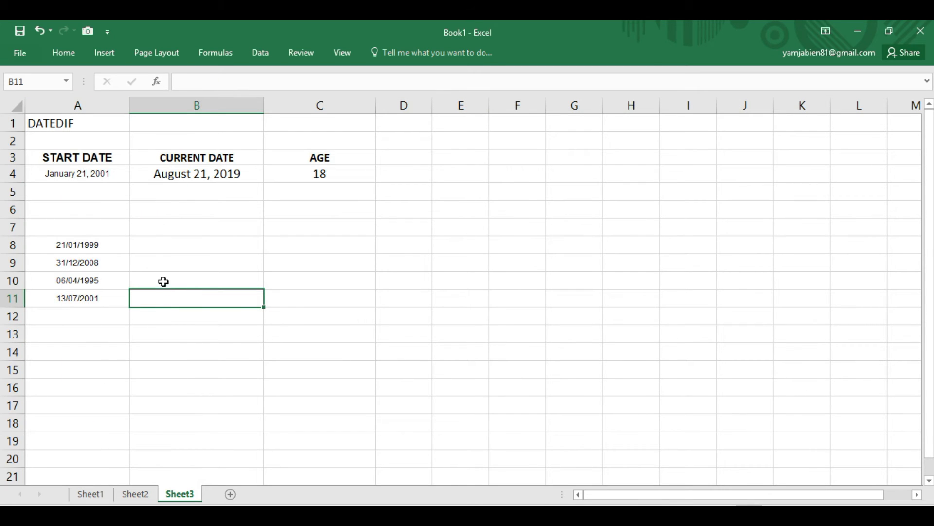
- Copy the AGE heading from C3 into B7, above the cells beside the sample dates
left_click(268, 245)
left_click(314, 163)
left_click_drag(315, 167, 189, 223)
left_click(188, 248)
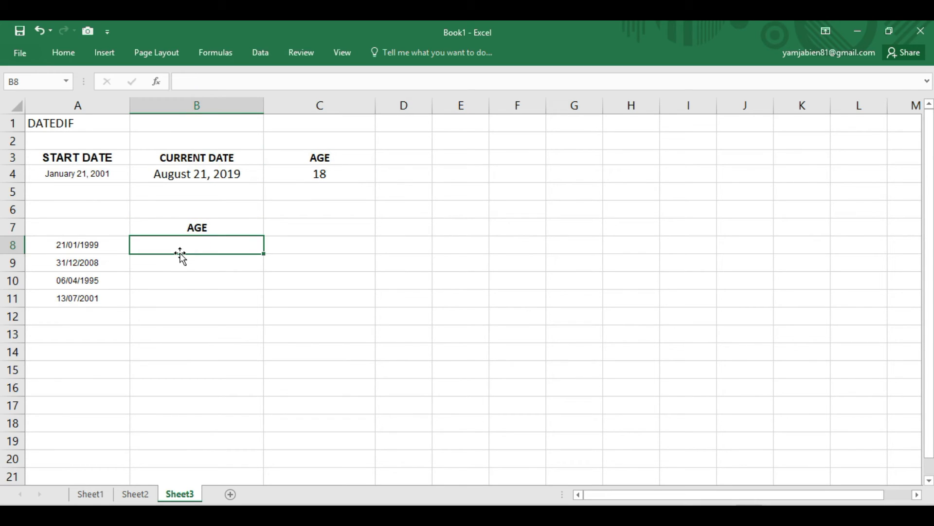
- Add a centered, bold DATE OF BIRTH heading in A7 above the sample dates
left_click(92, 222)
type("DATE OF BIRTH")
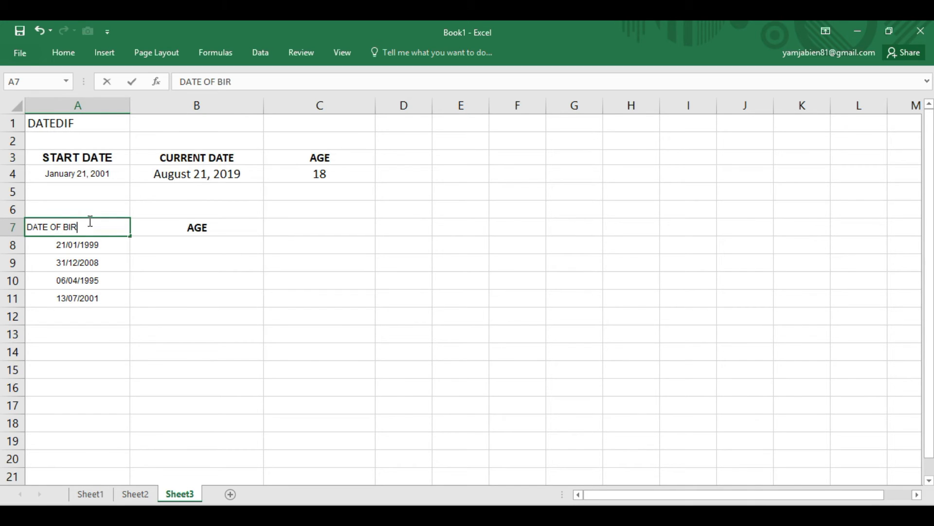
key("Tab")
left_click(89, 221)
left_click(64, 52)
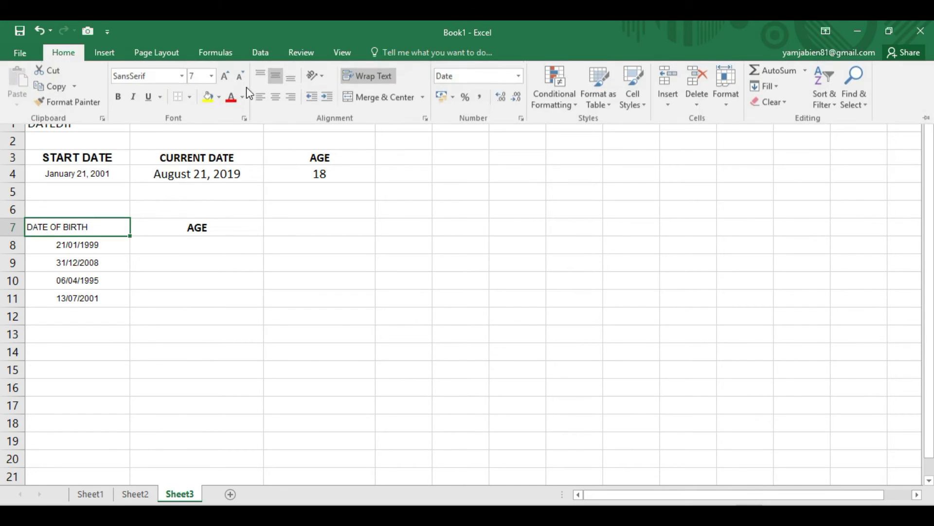
left_click(276, 97)
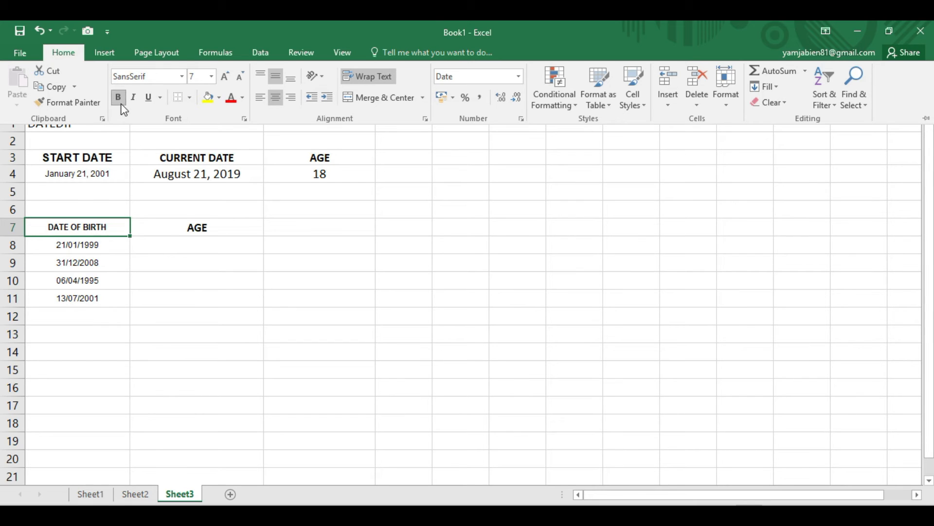
left_click(118, 98)
- Calculate the age in years in B8 with =DATEDIF(A8,NOW(),"Y"), using the on-screen keyboard for the opening parentheses
left_click(188, 259)
left_click(197, 245)
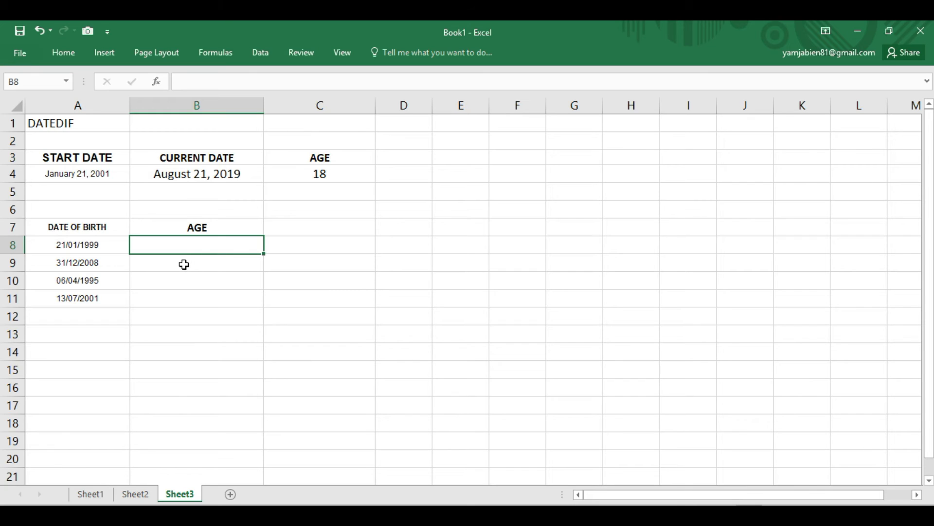
type("=DATEDIF")
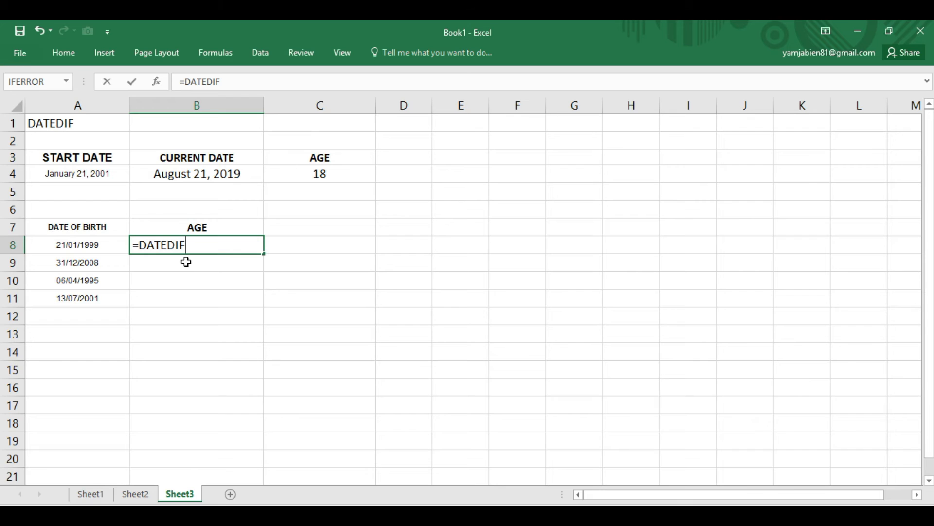
key("ctrl+super+o")
left_click(174, 489)
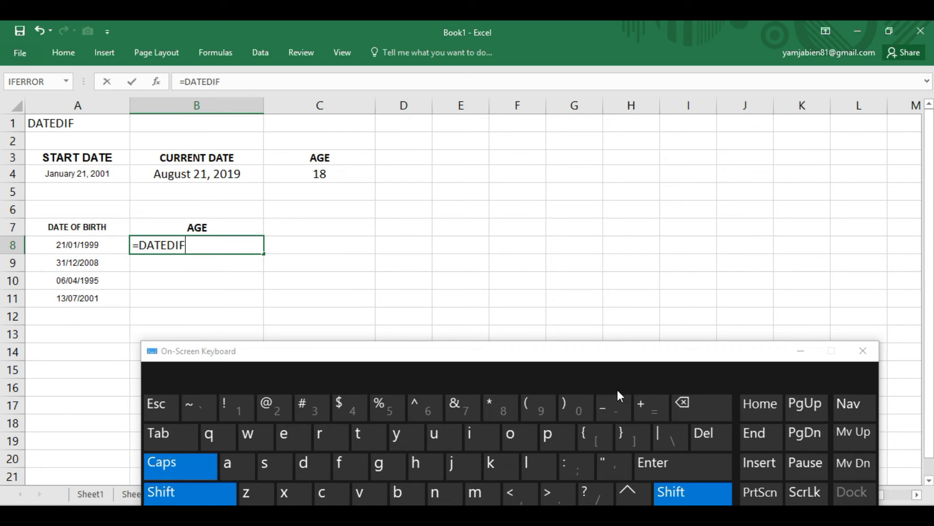
left_click(539, 408)
left_click(84, 245)
type(",NOW")
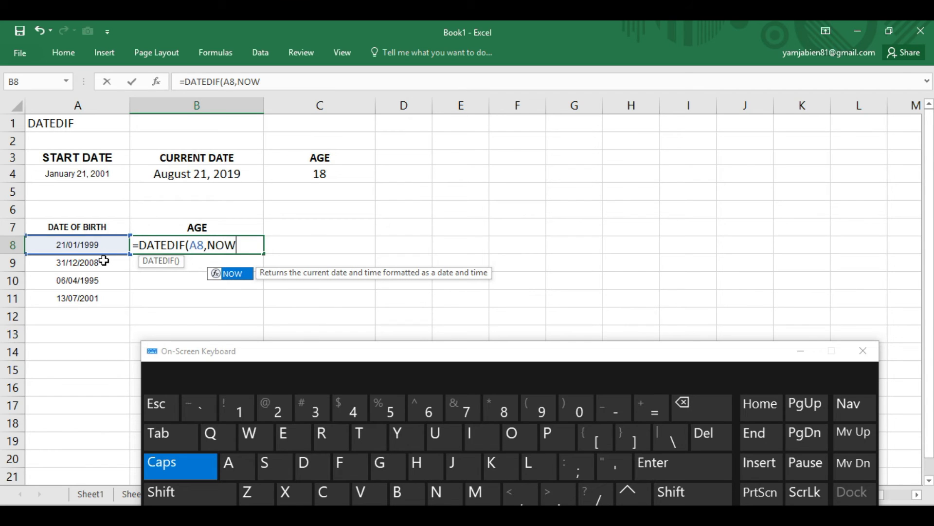
left_click(185, 490)
left_click(539, 408)
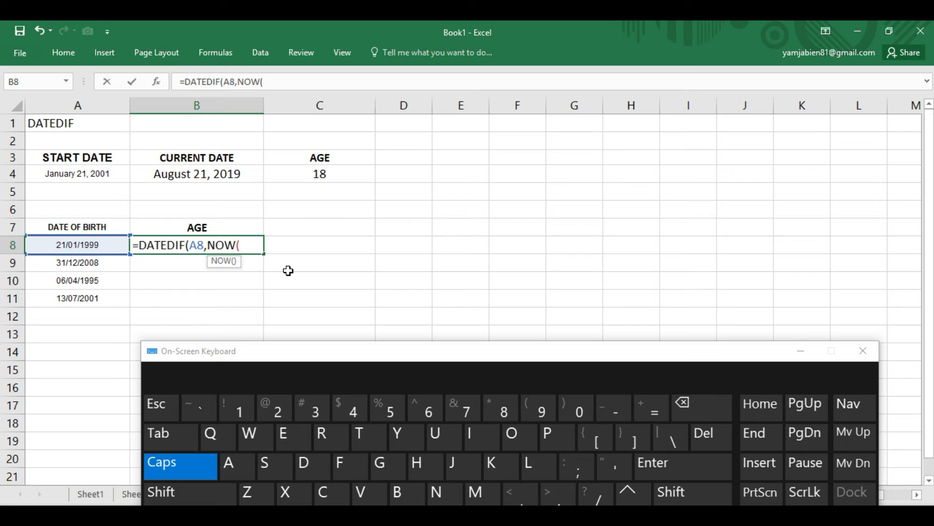
type(")")
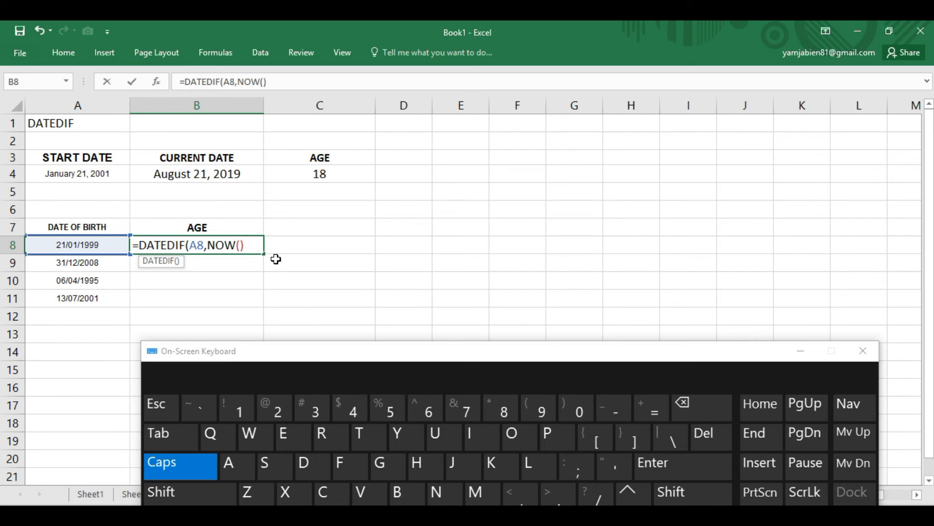
type(",\"Y\")")
key("Return")
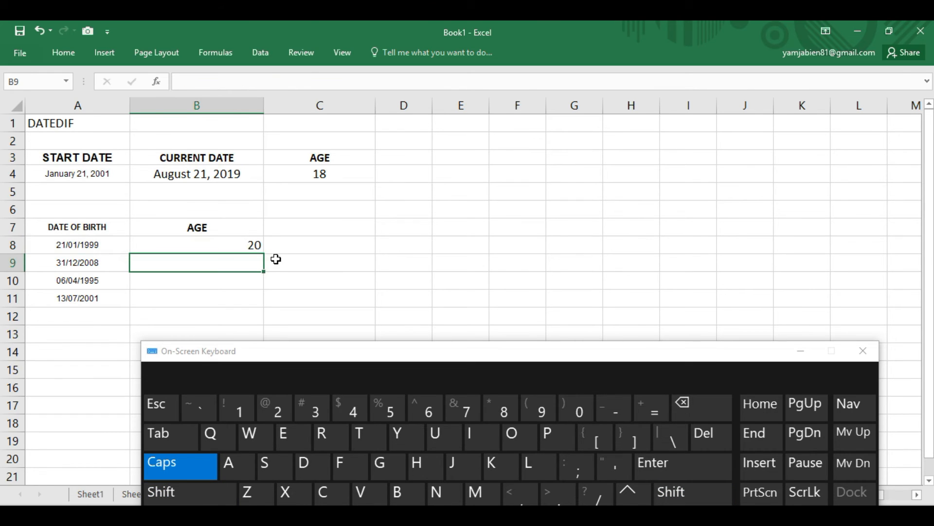
left_click(800, 351)
- Fill the age formula from B8 down through B11 for the remaining birth dates
left_click(242, 244)
left_click_drag(264, 256, 249, 304)
left_click(300, 305)
- Center the calculated ages in B8:B11
left_click_drag(229, 252, 229, 292)
left_click(64, 53)
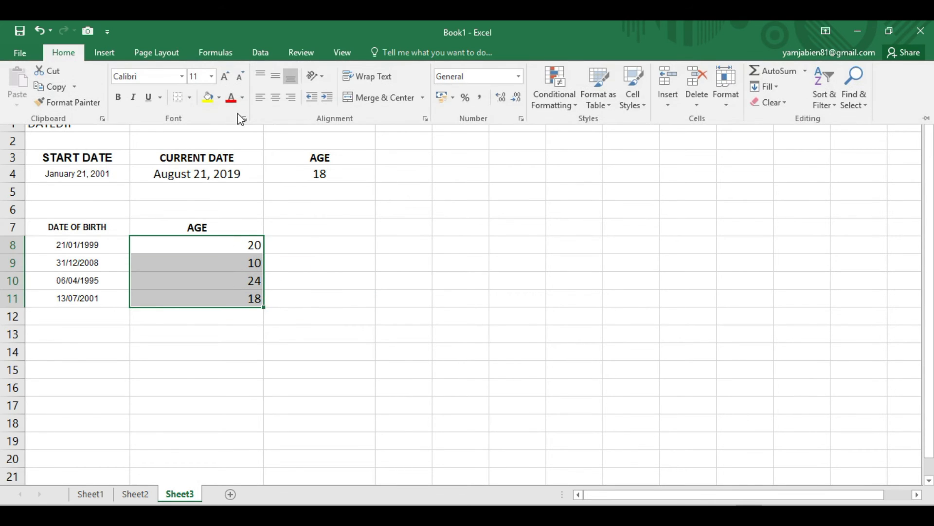
left_click(273, 101)
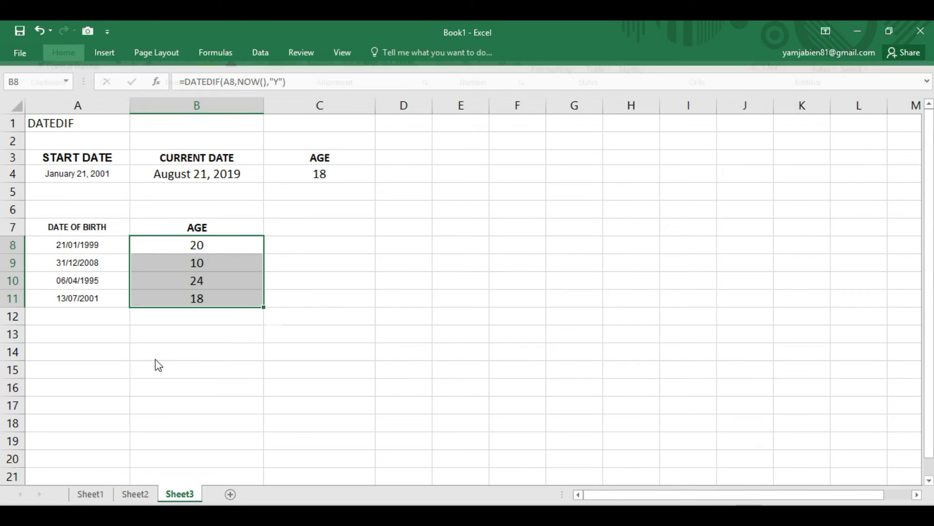
left_click(204, 356)
- Copy the DATE OF BIRTH heading and its four dates from A7:A11 to A15:A19
left_click(120, 376)
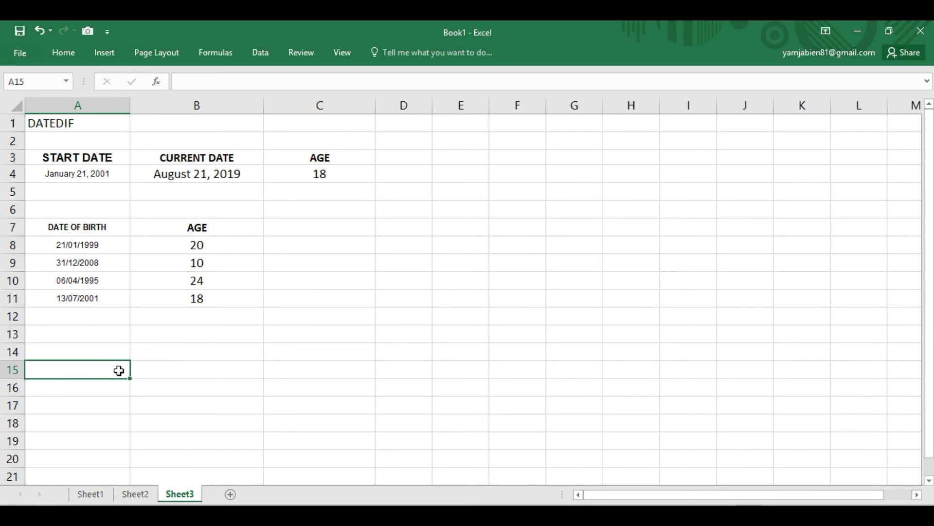
left_click_drag(70, 230, 73, 352)
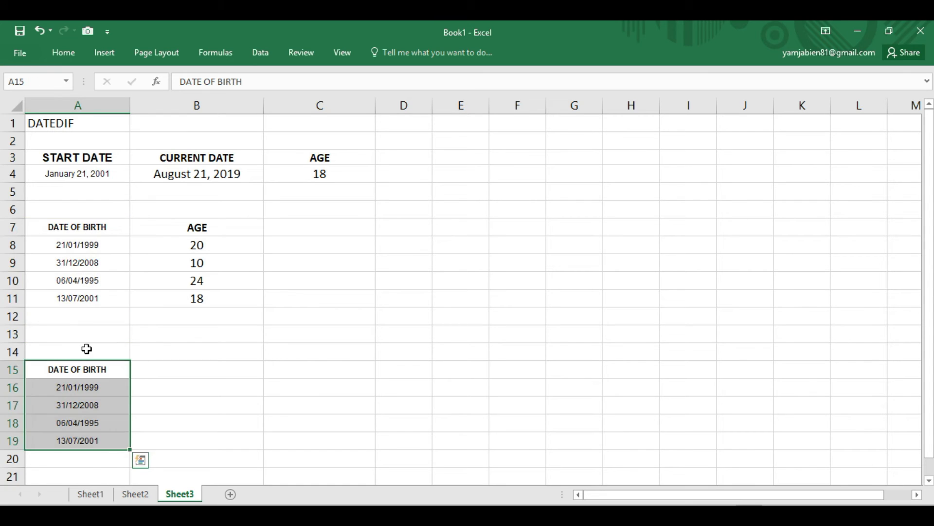
left_click(149, 353)
- Enter the label "FIRST FRIDAY OF JUNE:" in A13 above the copied list
left_click(80, 347)
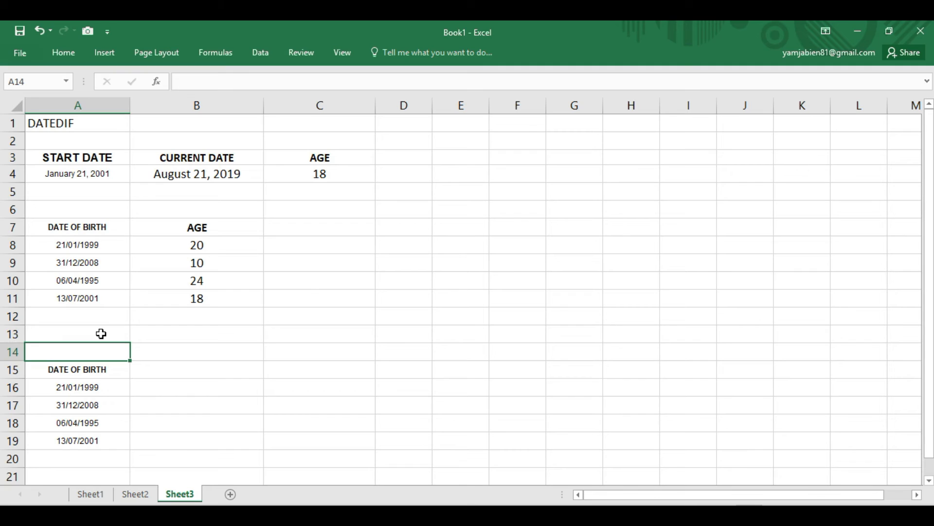
left_click(100, 333)
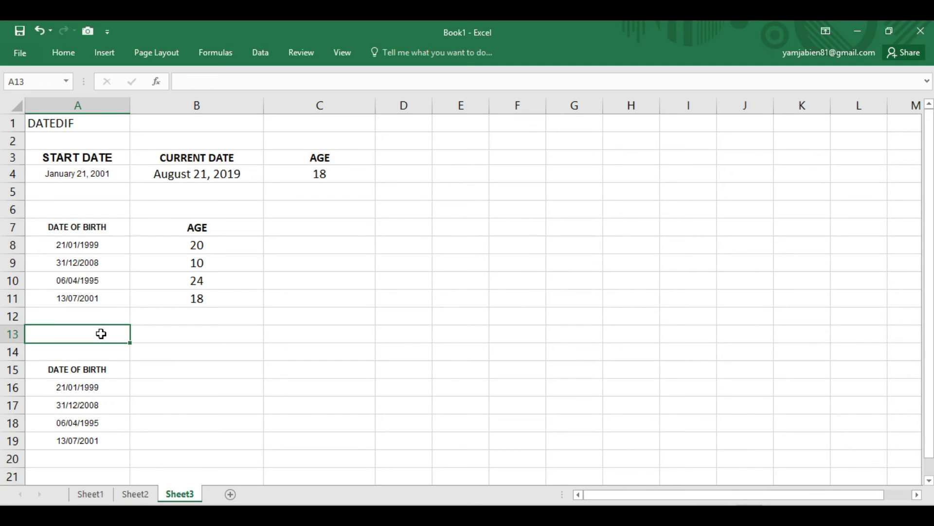
type("FIRST FRIDA")
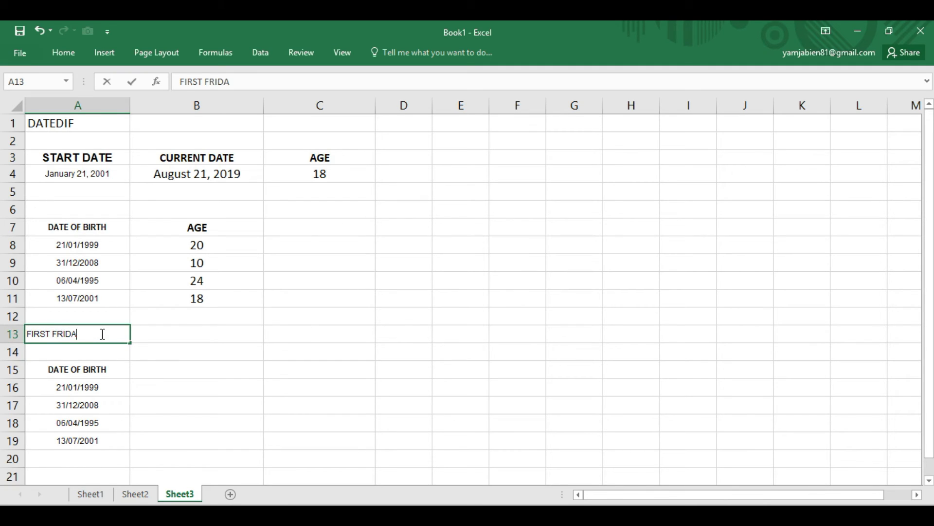
type("Y OF JUNE")
key("Tab")
left_click(119, 332)
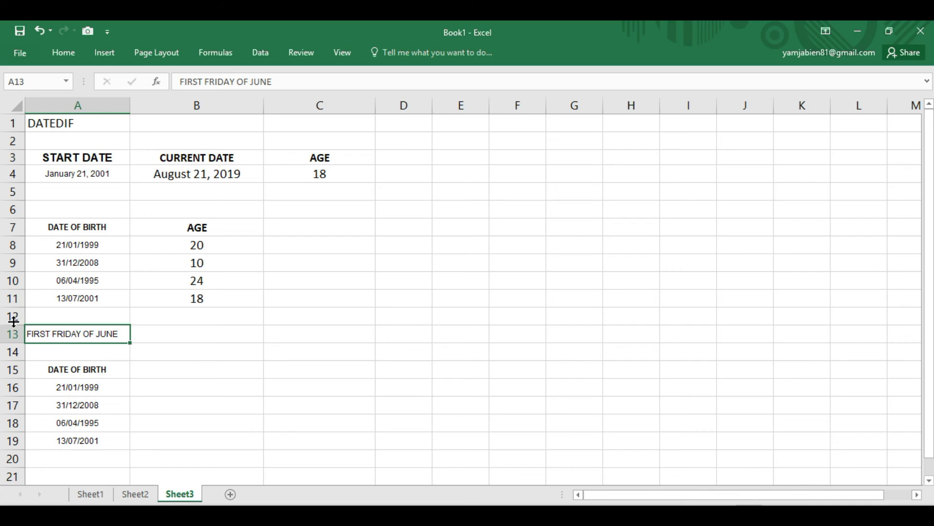
double_click(119, 334)
- Enter 6/5/2019 in B13 beside the FIRST FRIDAY OF JUNE label
left_click(132, 335)
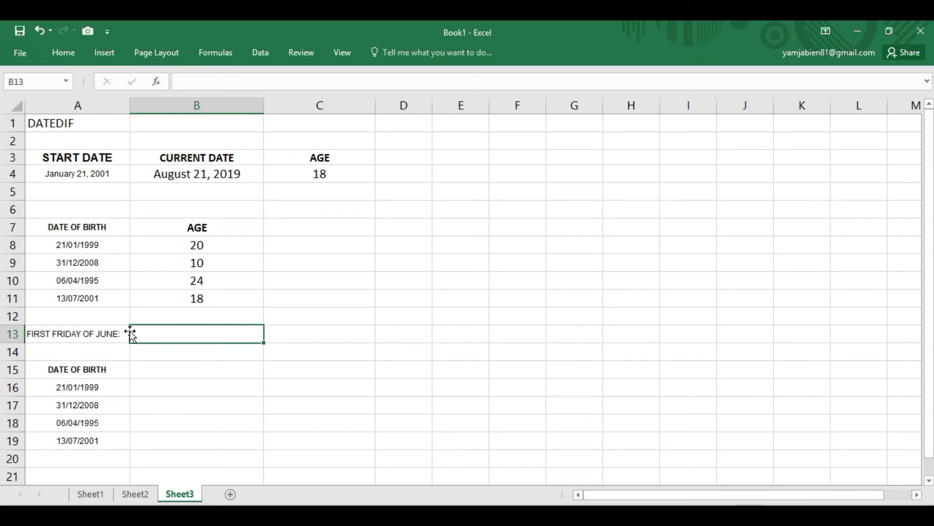
type("6/5/2019")
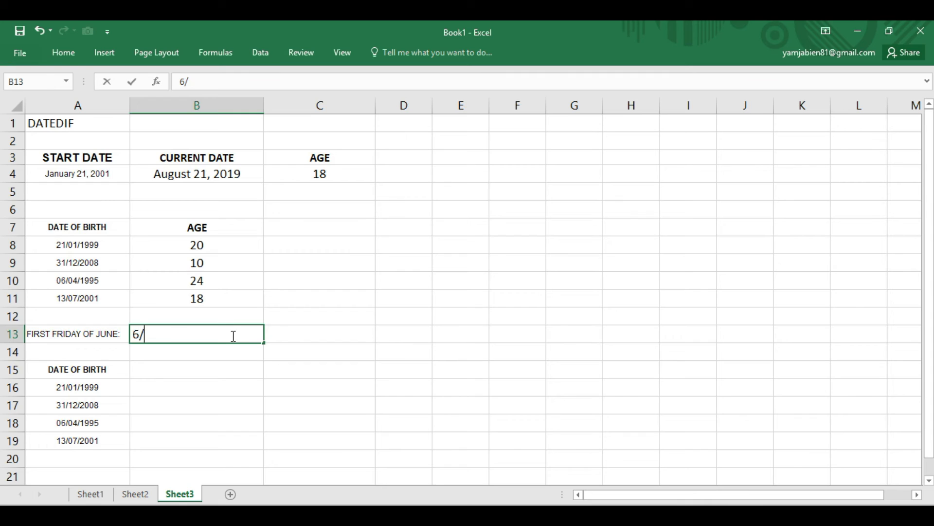
key("Return")
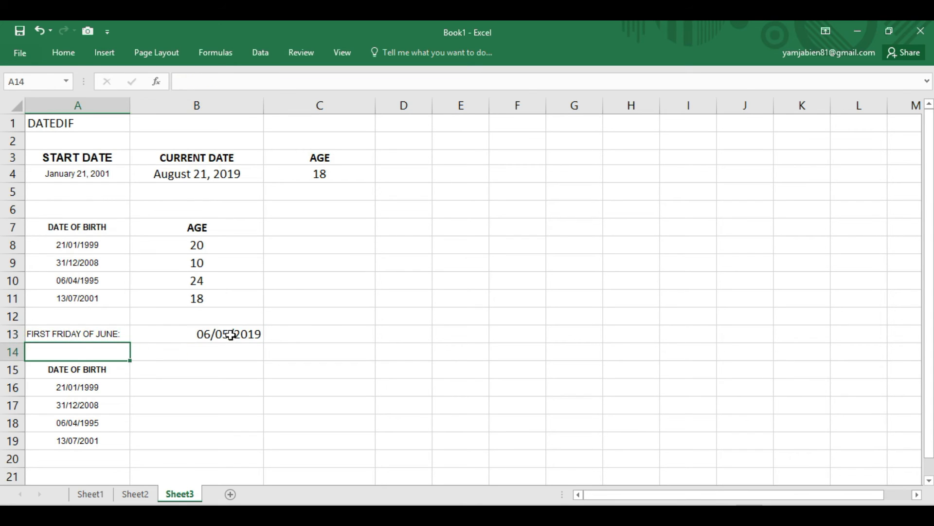
- Check June 2019 in the system calendar and set the first-Friday date in B13 to 06/07/2019
left_click(231, 335)
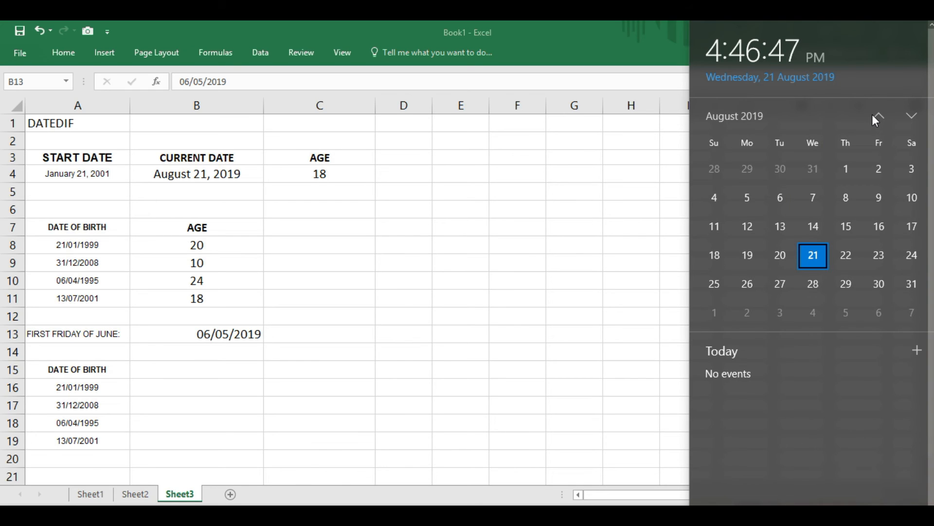
left_click(878, 116)
left_click(878, 116)
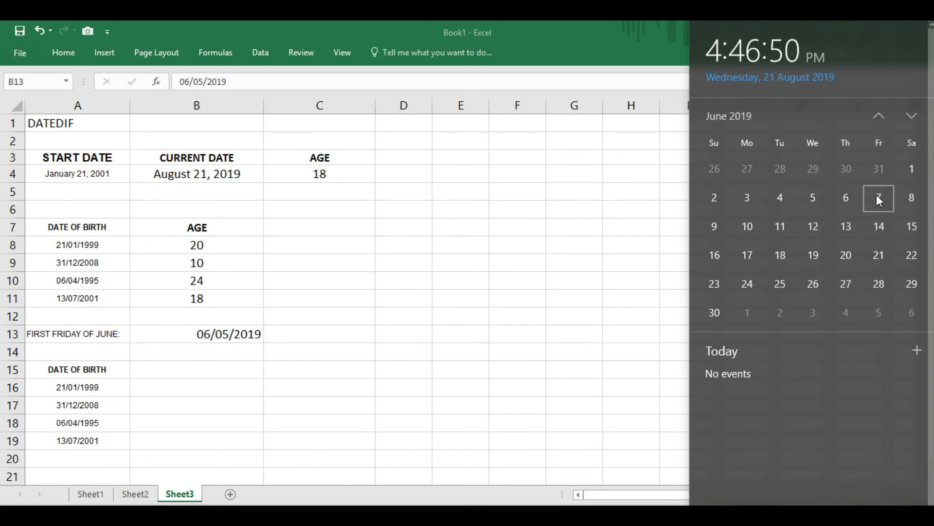
left_click(199, 338)
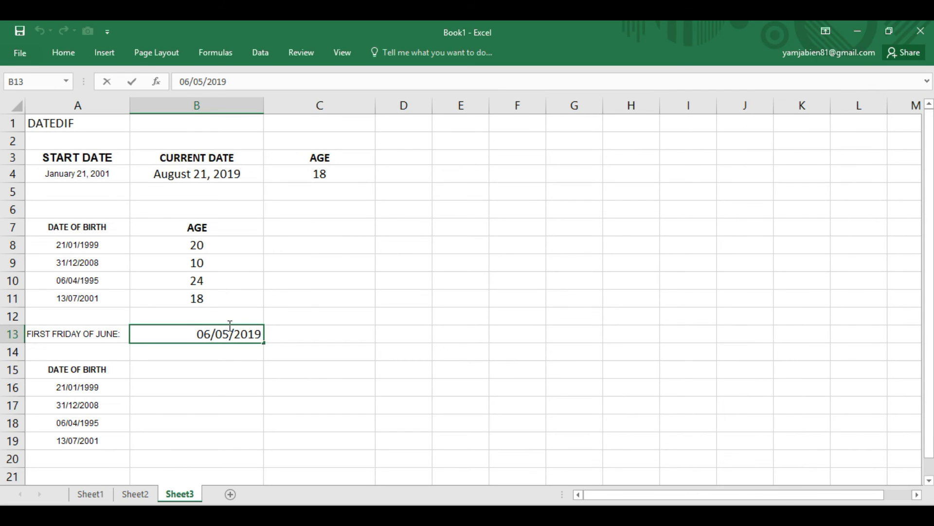
key("BackSpace")
key("BackSpace")
type("07")
key("Return")
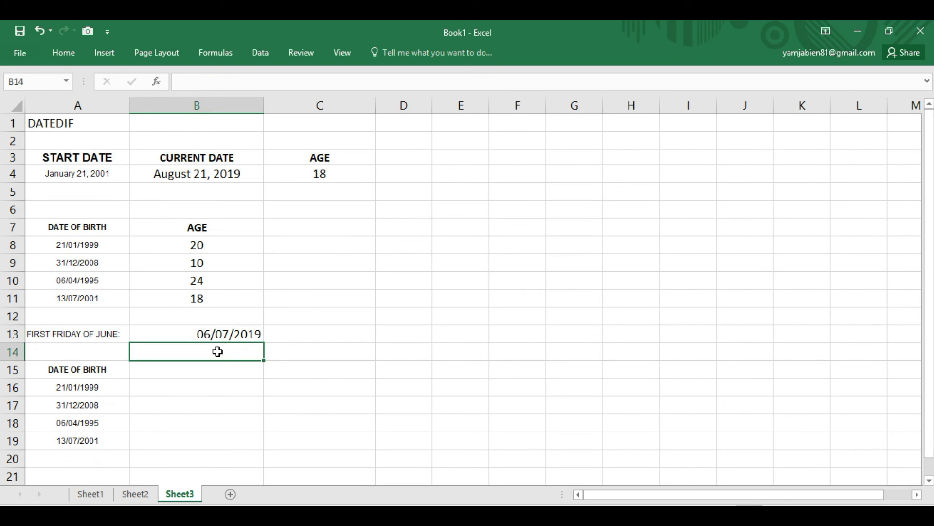
- Convert the date in B13 with Text to Columns, using the Date column format MDY
left_click(227, 336)
left_click(260, 52)
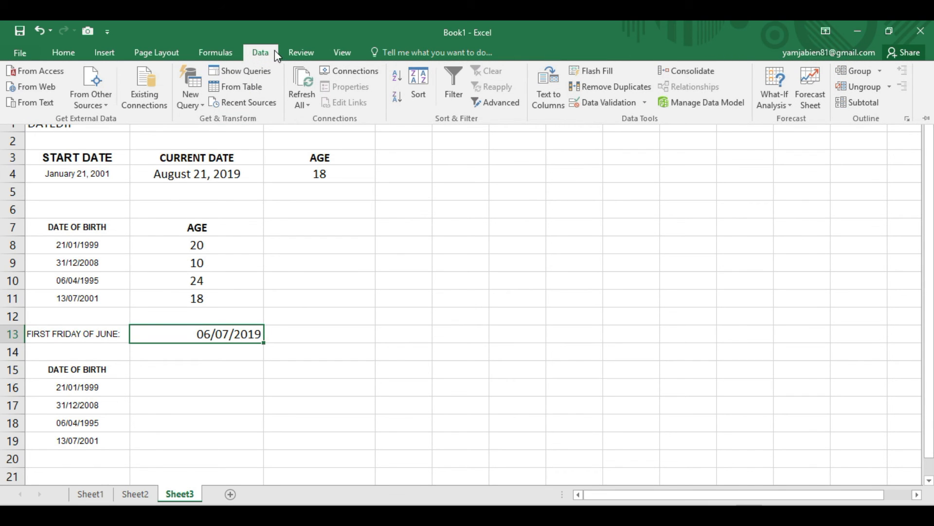
left_click(540, 103)
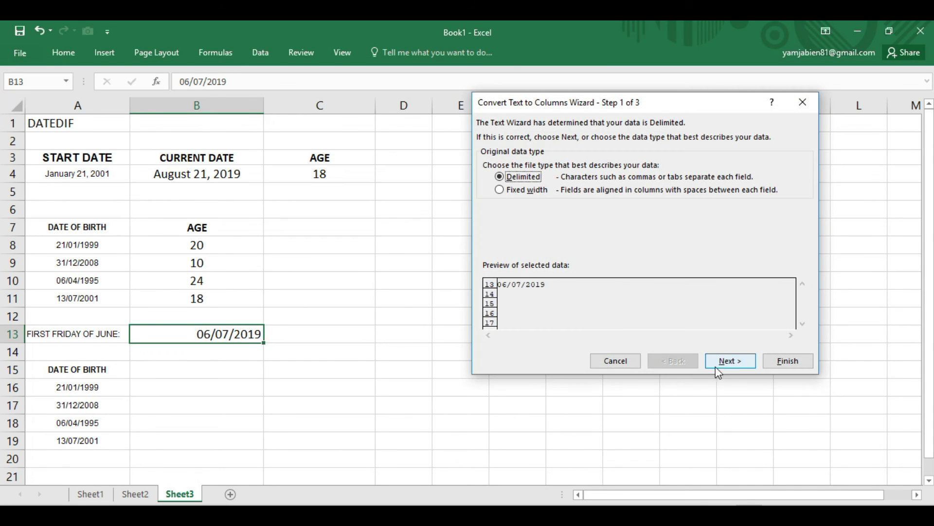
left_click(729, 360)
left_click(731, 361)
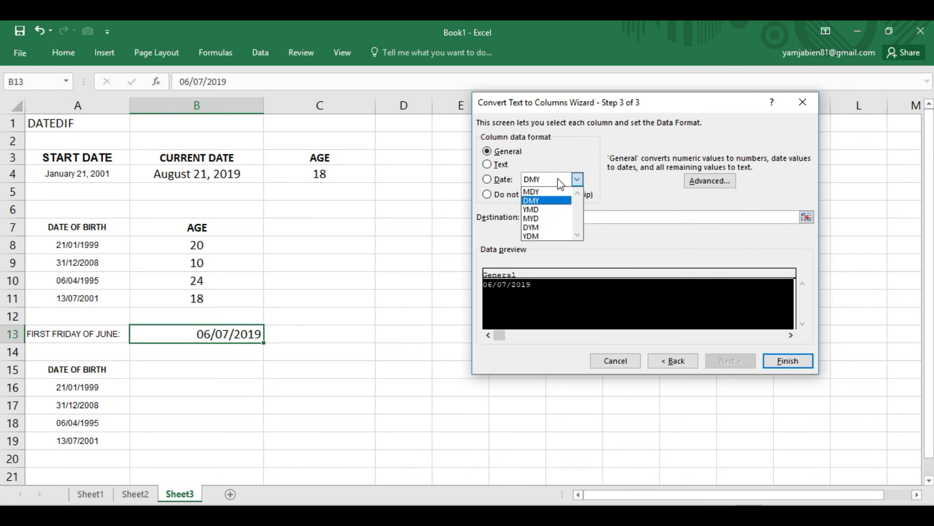
left_click(577, 179)
left_click(545, 191)
left_click(791, 362)
left_click(258, 420)
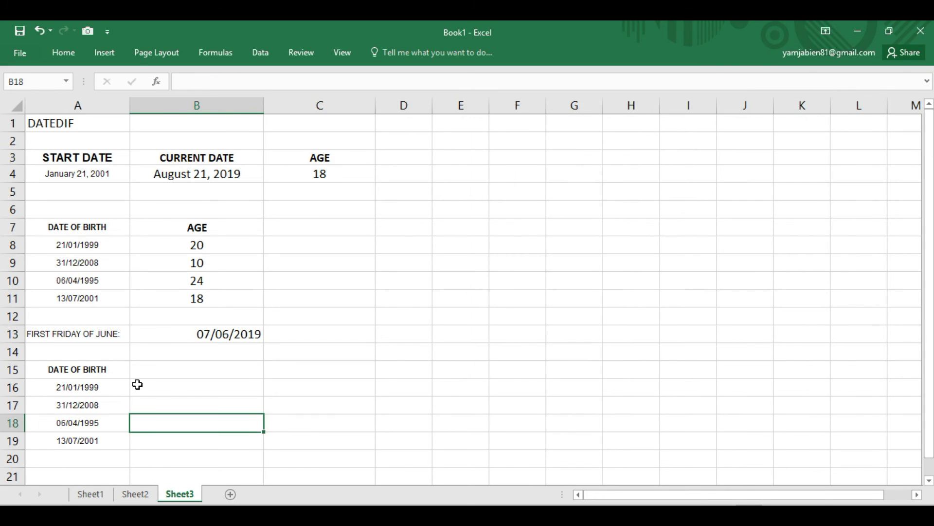
- Center the first-Friday date in B13
left_click(241, 333)
left_click(63, 53)
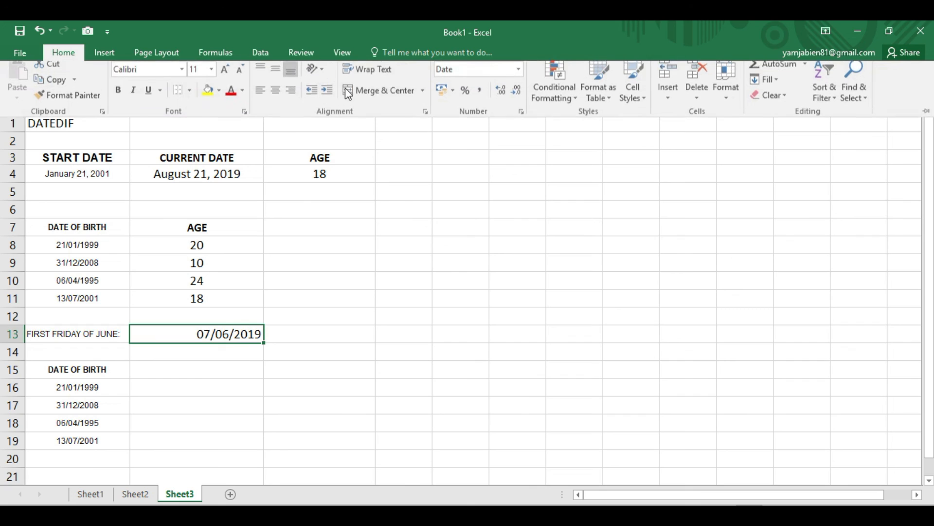
left_click(275, 97)
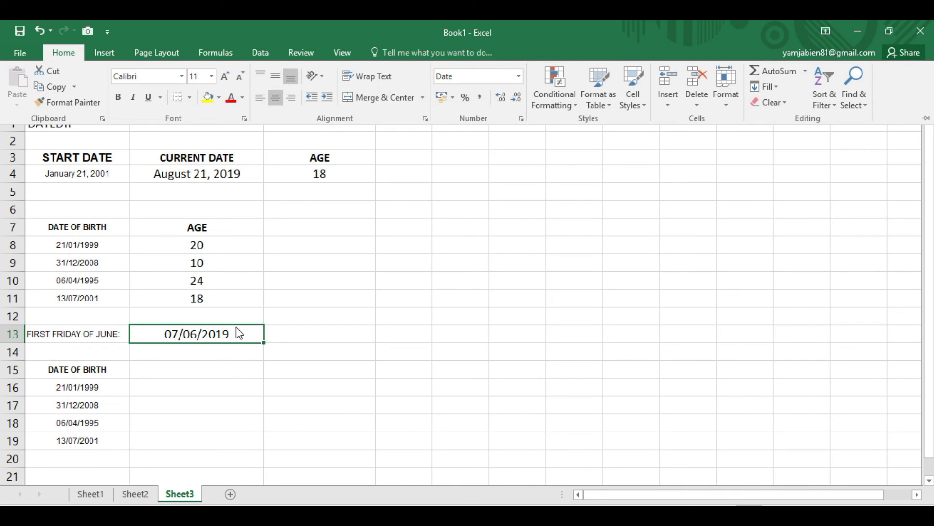
left_click(184, 384)
left_click(197, 384)
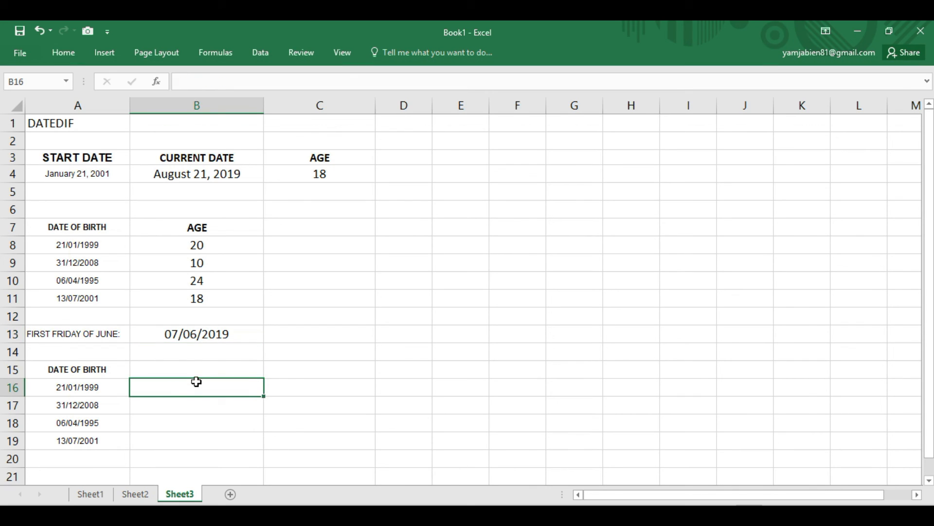
- Add a centered AGE heading in B15 beside the second DATE OF BIRTH heading
left_click(191, 371)
type("AGE")
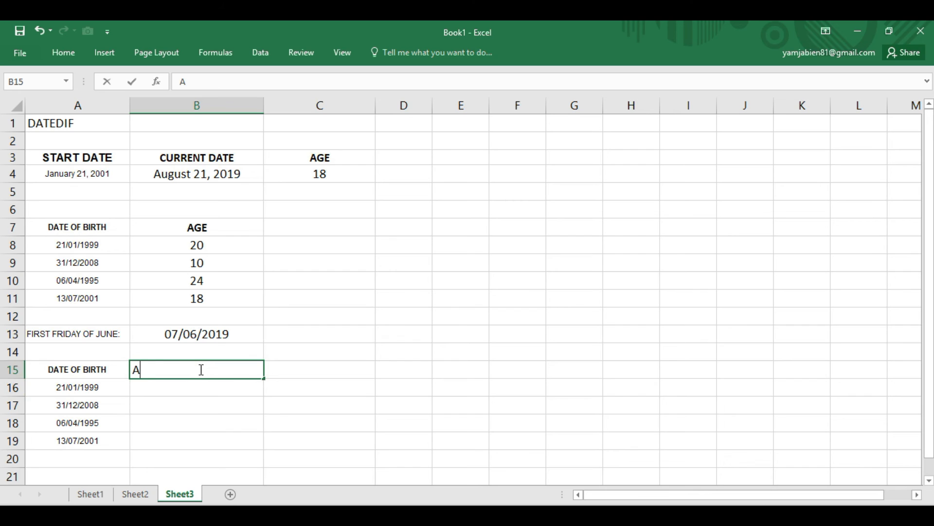
left_click(169, 411)
left_click(170, 370)
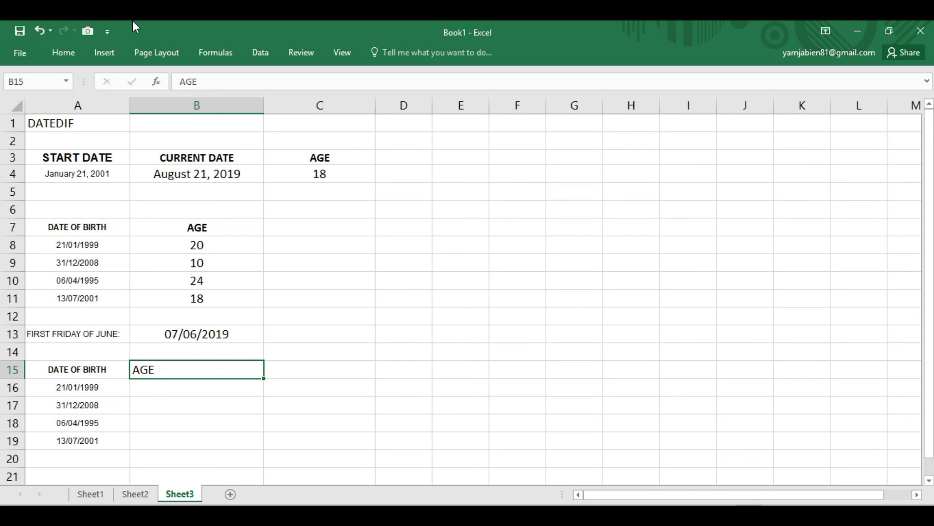
left_click(63, 52)
left_click(277, 102)
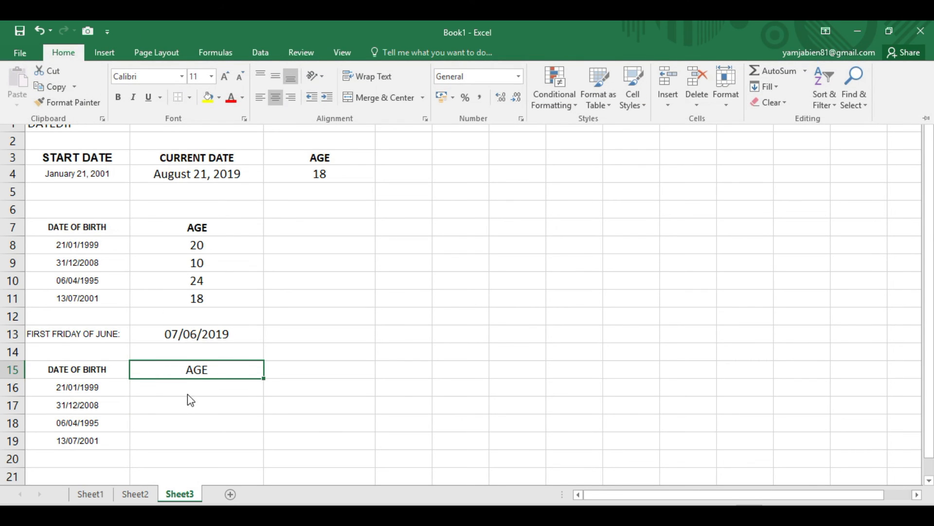
- Calculate the age in B16 at the first Friday of June with the formula =DATEDIF(A16,B13,"Y")
left_click(187, 395)
left_click(174, 399)
left_click(199, 385)
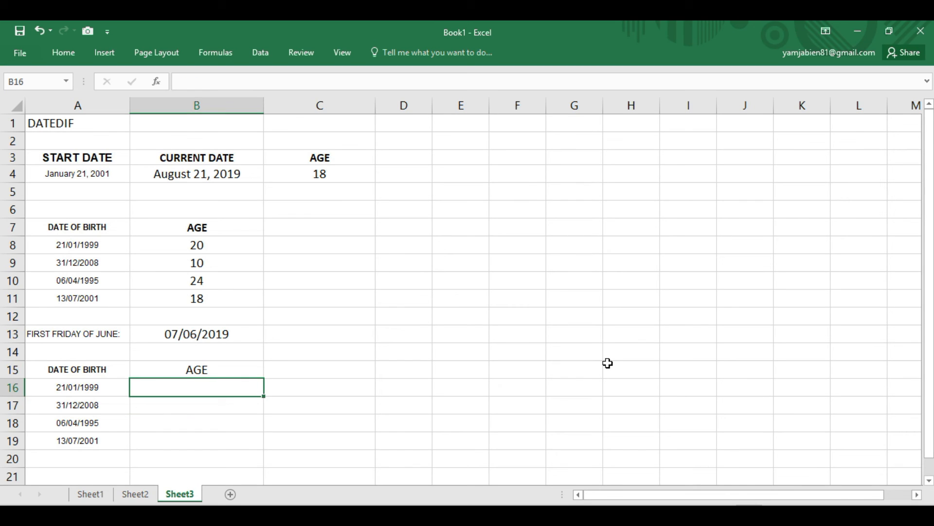
type("=")
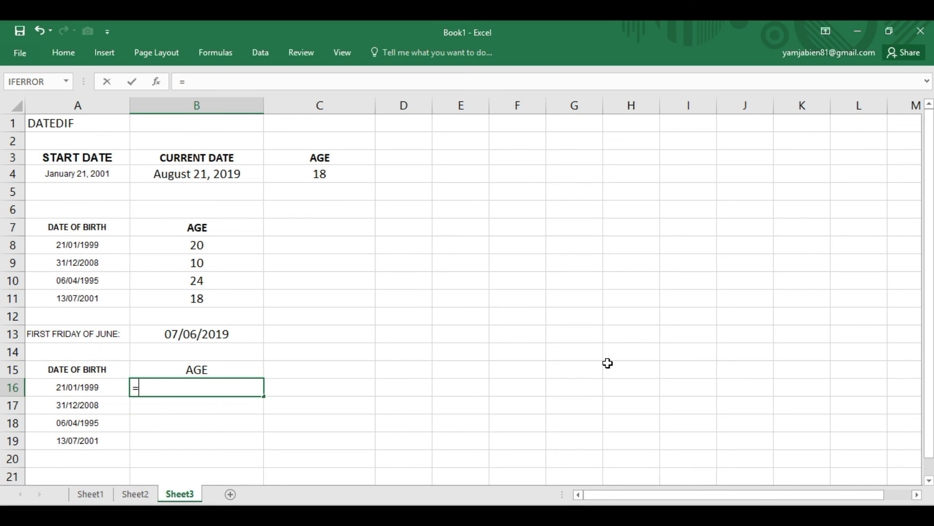
type("DATEDIF")
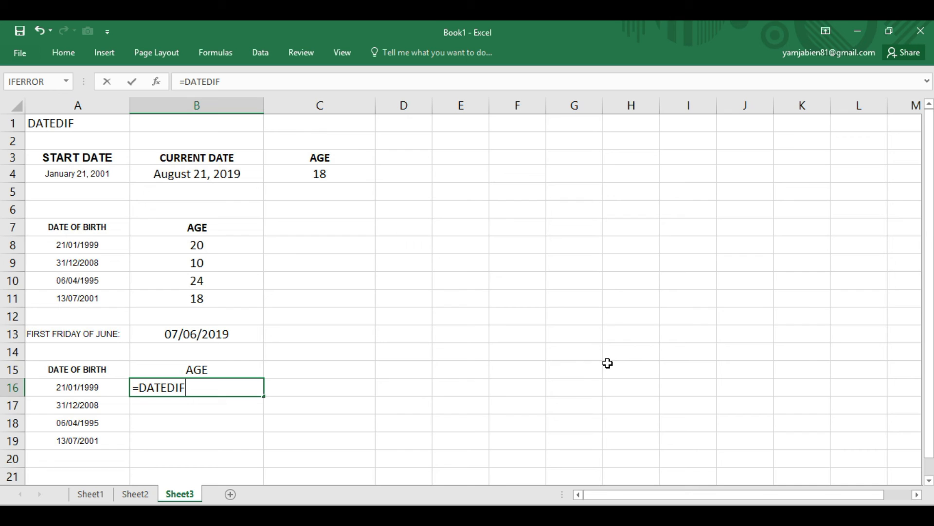
left_click(408, 515)
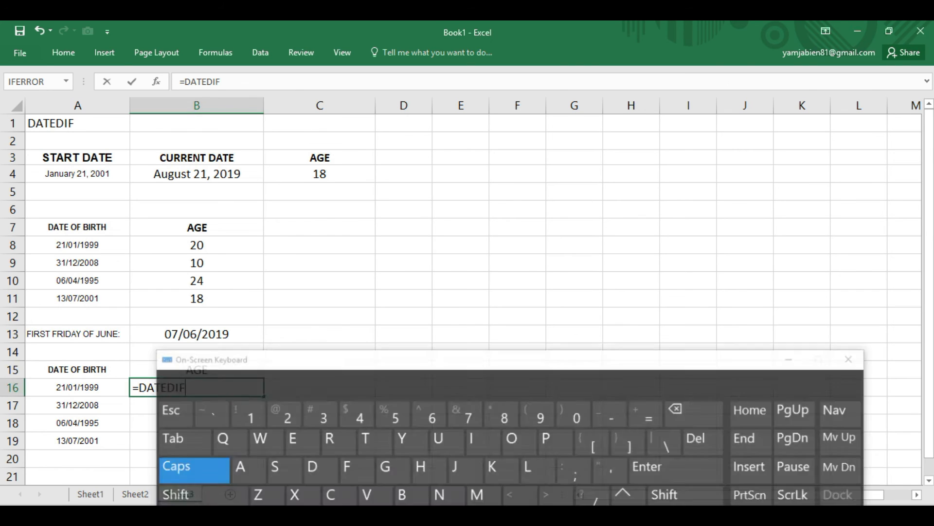
left_click(540, 408)
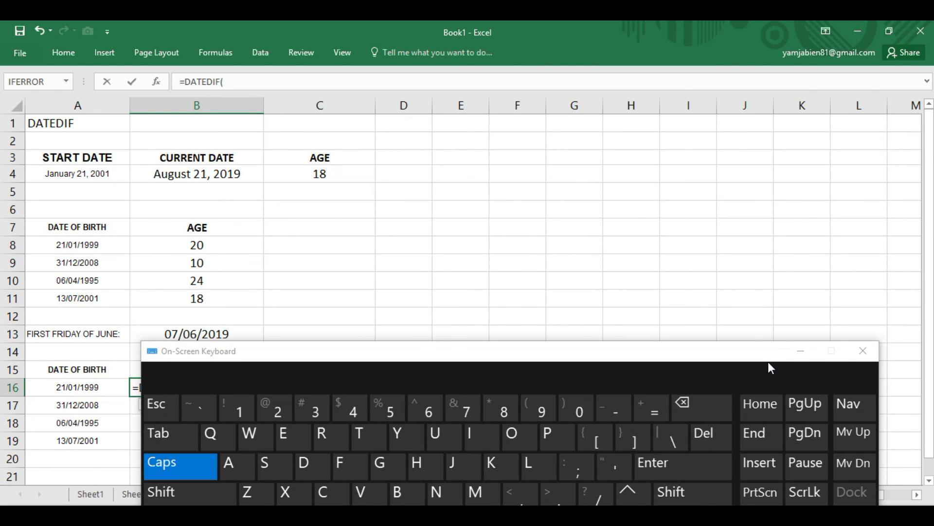
left_click(800, 350)
left_click(80, 388)
type(",")
left_click(187, 336)
type(",")
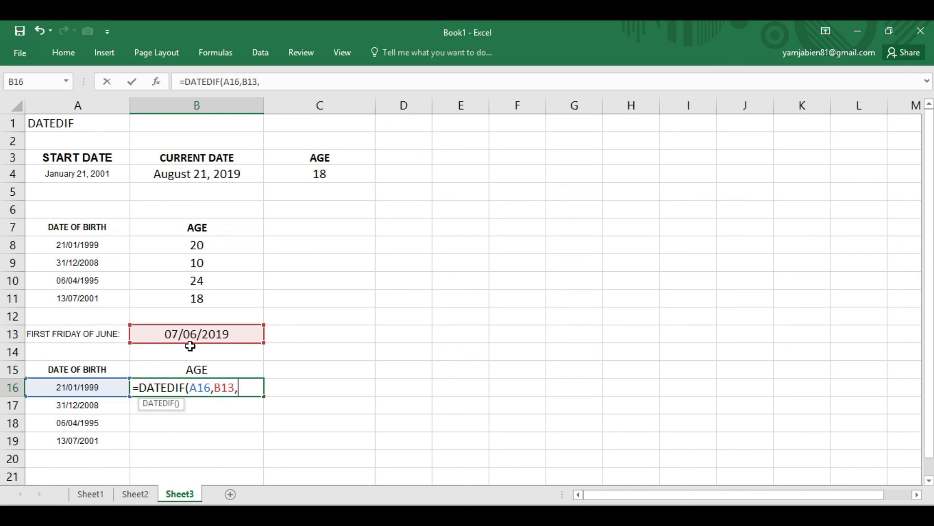
type("\"Y\")")
key("Return")
- Auto-fit the width of column B to its contents
left_click(191, 377)
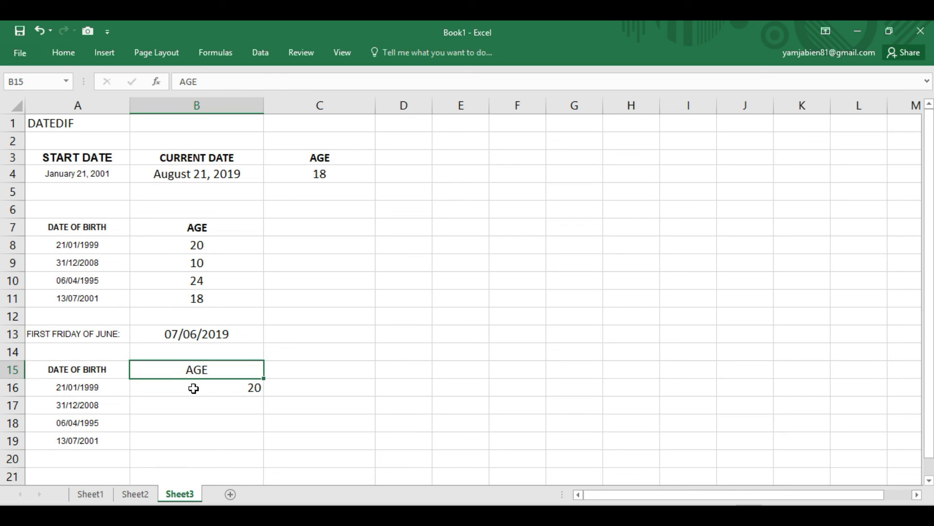
left_click(193, 387)
left_click(63, 52)
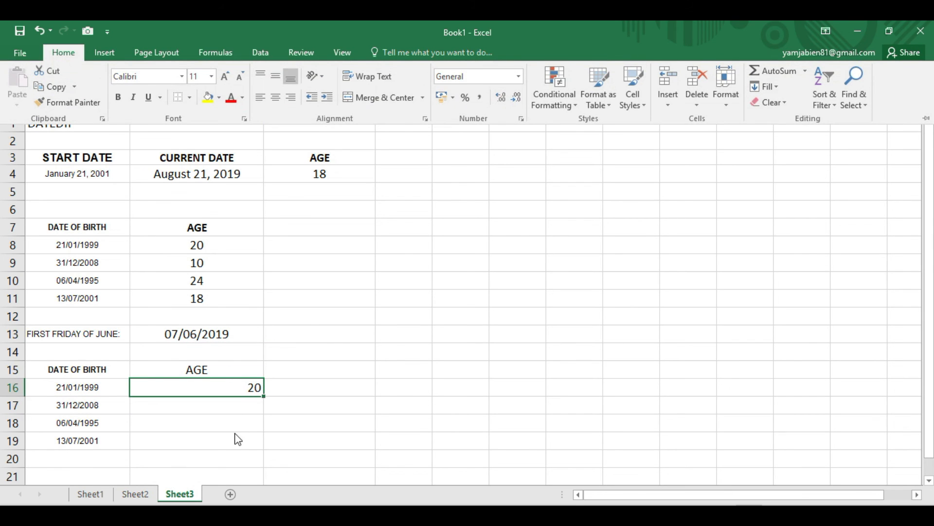
left_click(245, 414)
key("Return")
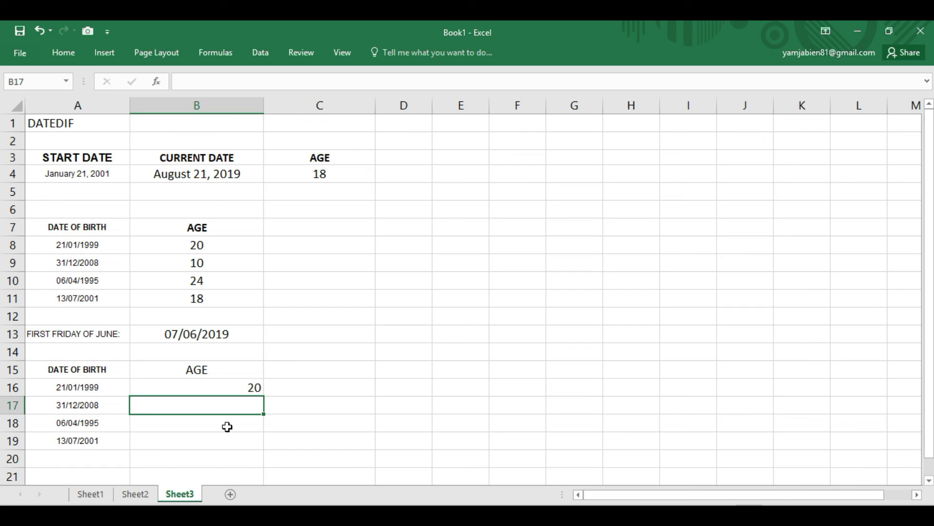
left_click(250, 387)
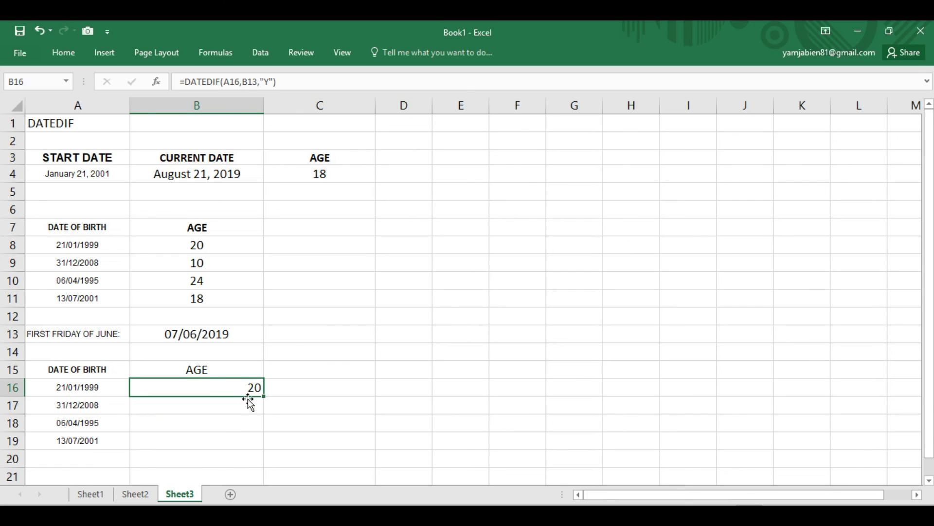
double_click(266, 105)
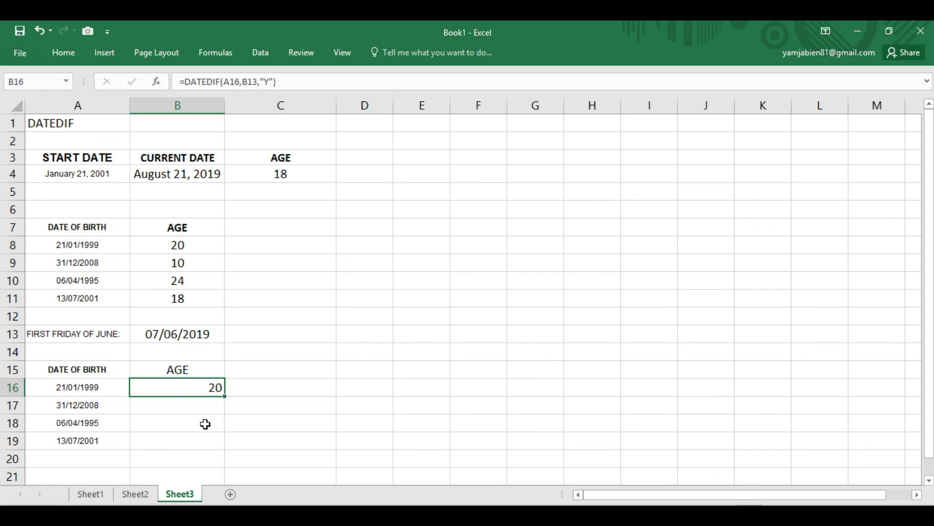
- Make the first-Friday date reference absolute in B16, so the formula reads =DATEDIF(A16,$B$13,"Y")
left_click(173, 335)
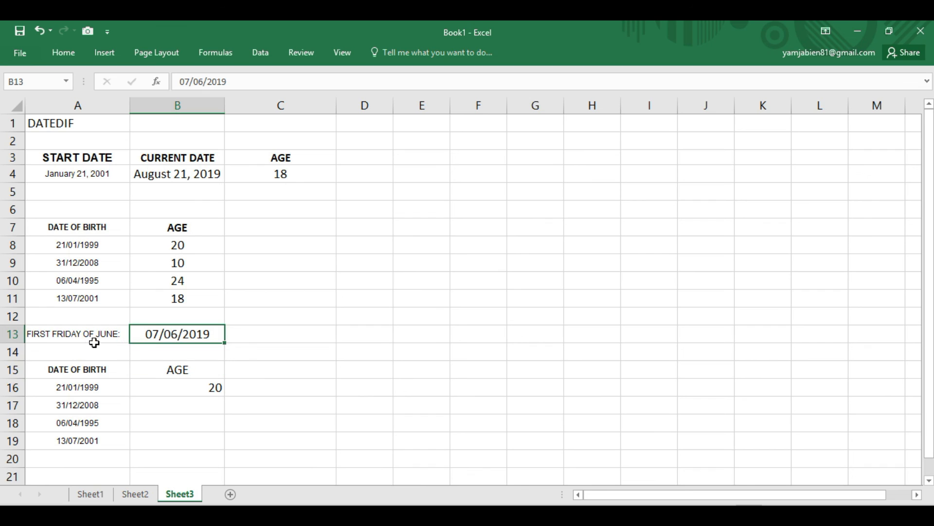
left_click(193, 387)
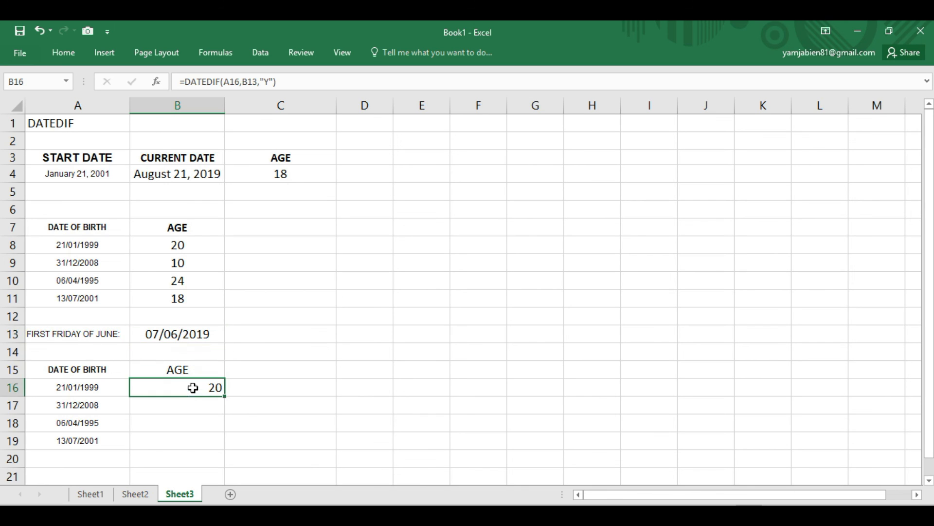
double_click(249, 81)
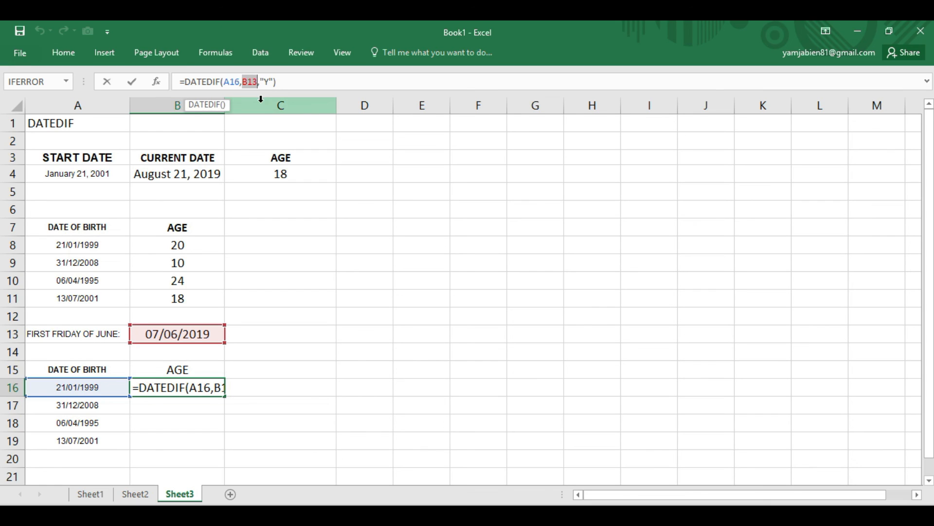
left_click(246, 81)
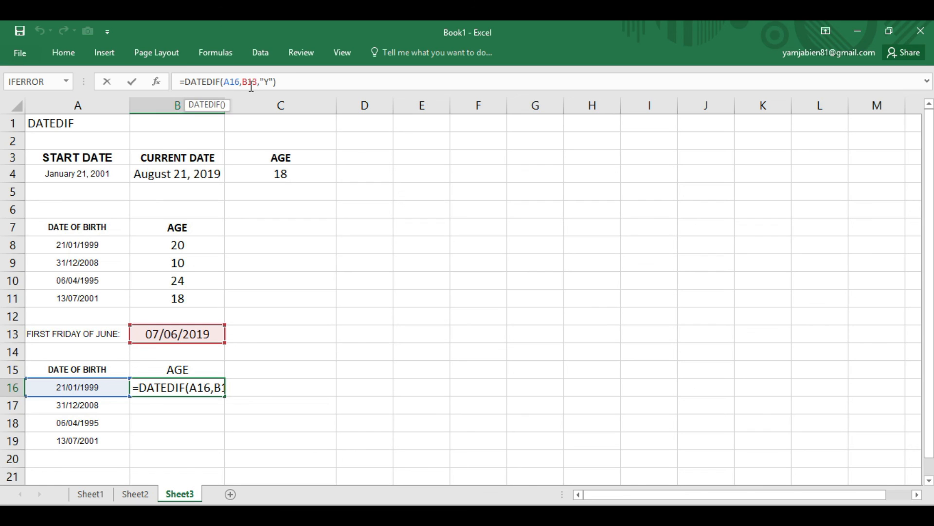
type("$")
left_click(254, 79)
type("$")
left_click(310, 87)
key("Return")
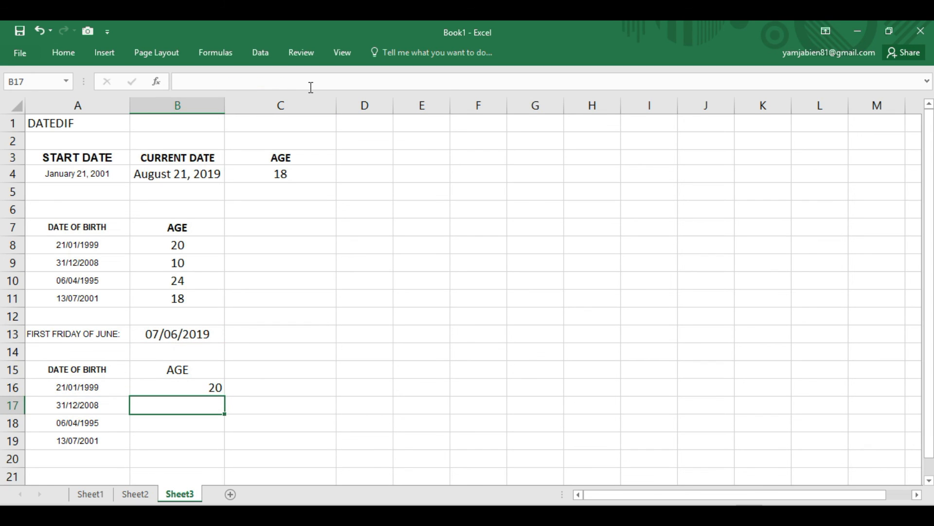
- Fill the age formula from B16 down to B19 and center the ages in B16:B19
left_click(210, 388)
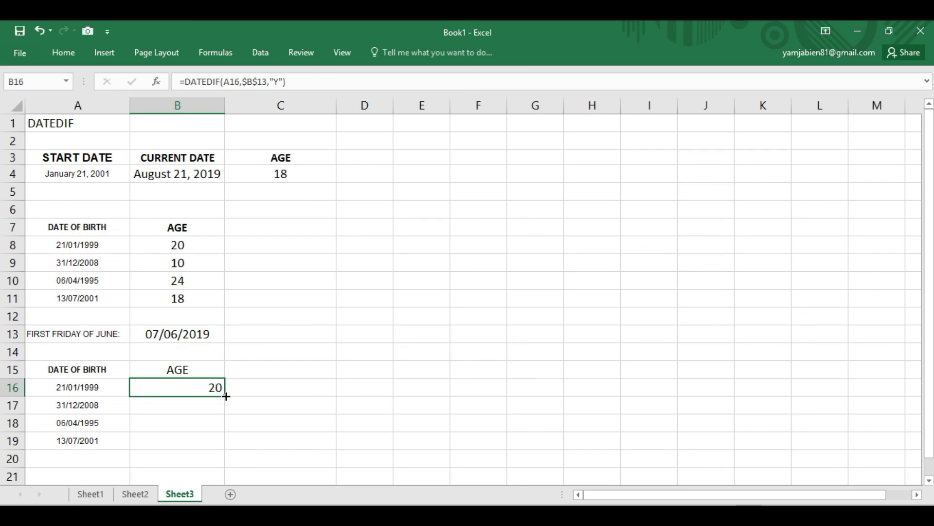
double_click(226, 396)
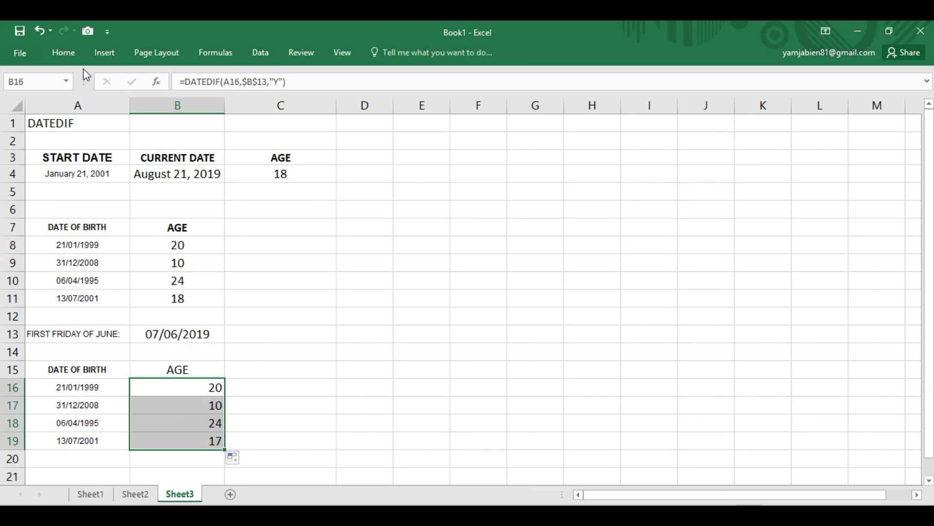
left_click(67, 58)
left_click(273, 96)
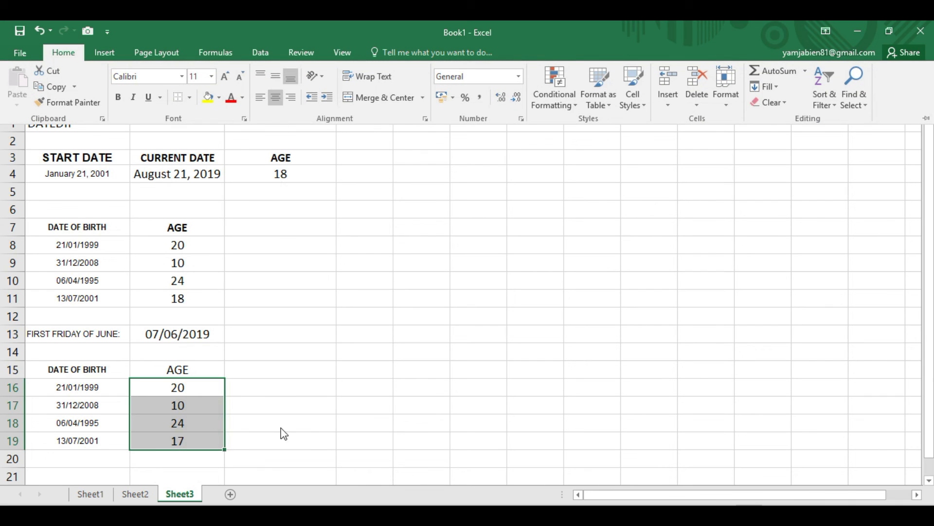
- Make the second list's AGE heading in B15 bold
left_click(159, 371)
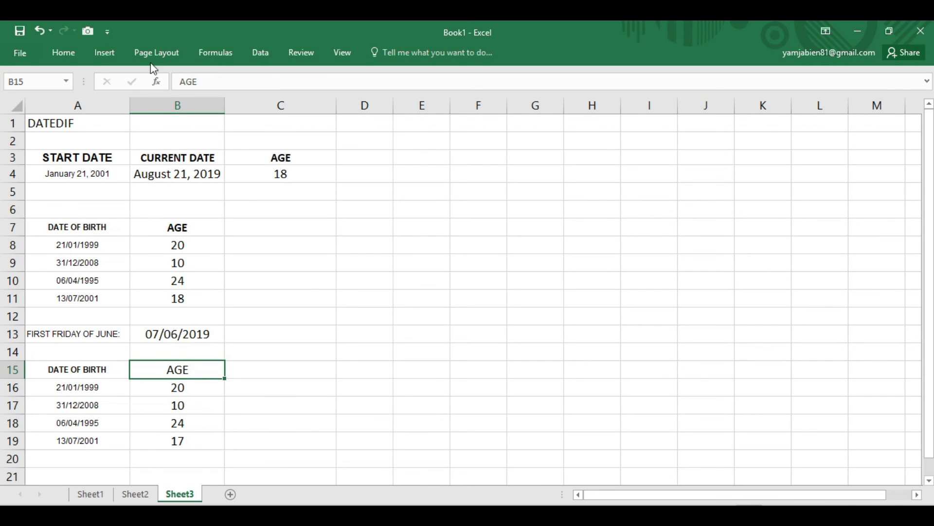
left_click(57, 50)
left_click(118, 97)
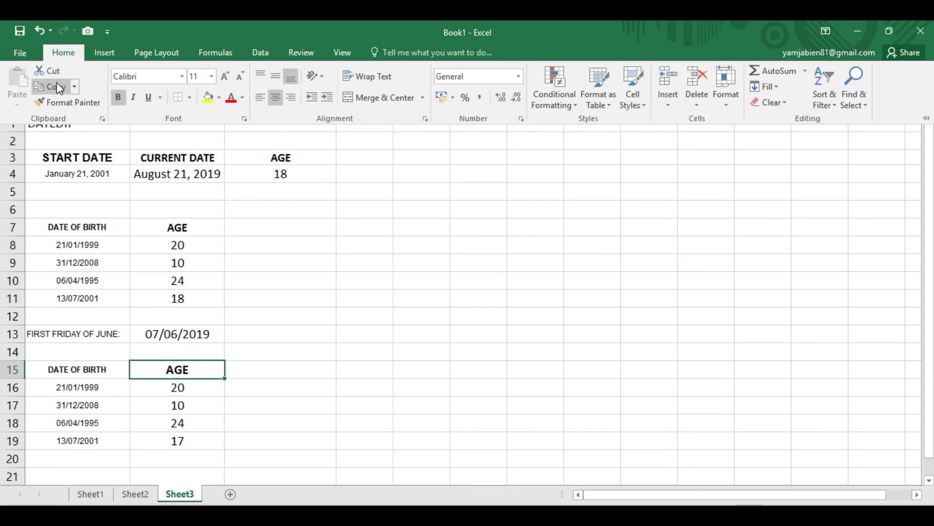
left_click(394, 352)
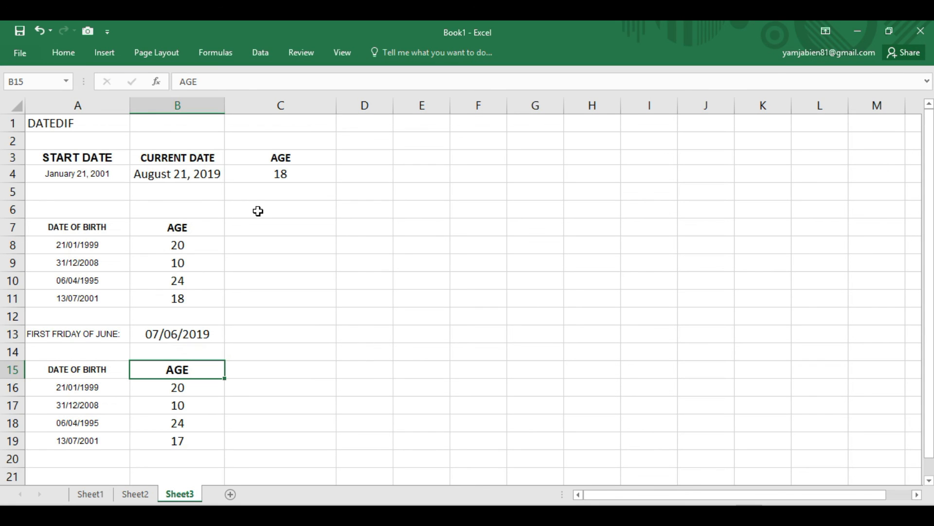